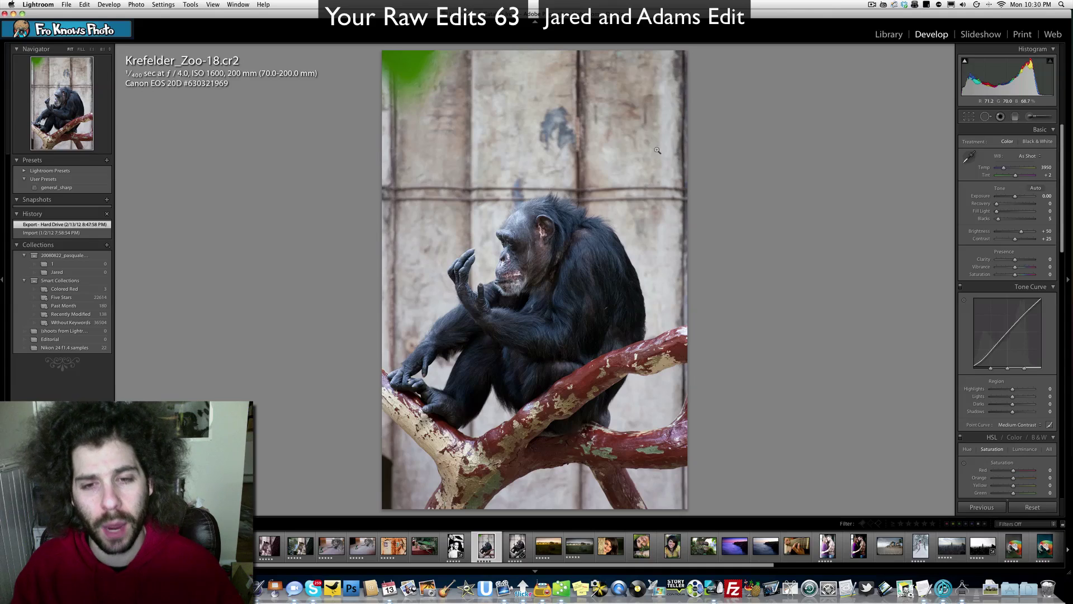
Step: Inspect the chimpanzee's face and raised hand in Krefelder_Zoo-18.cr2 at close zoom
left_click(576, 190)
left_click_drag(577, 190, 595, 109)
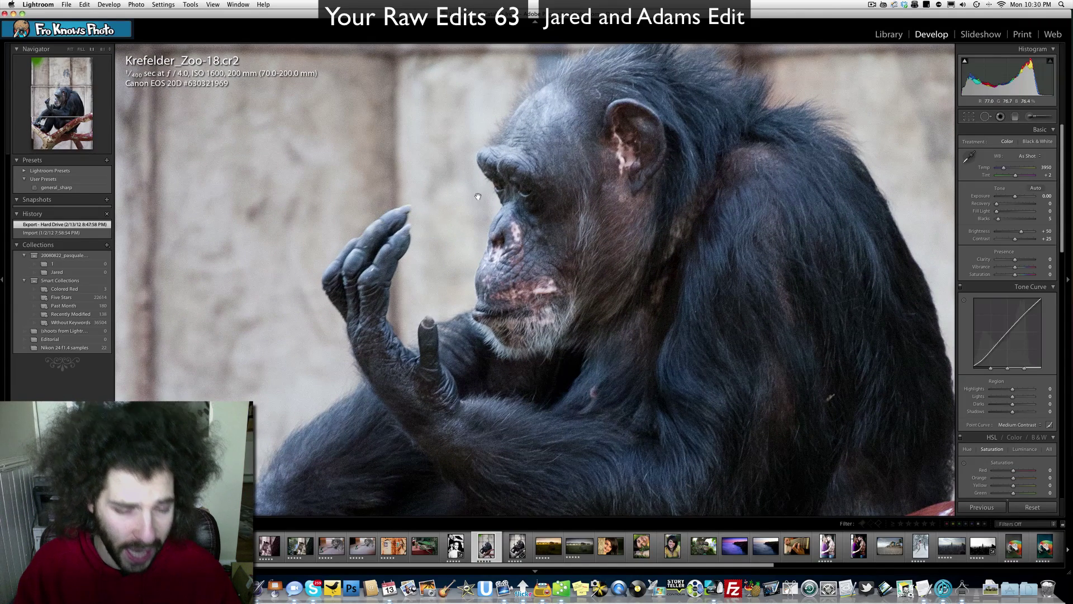
left_click(637, 176)
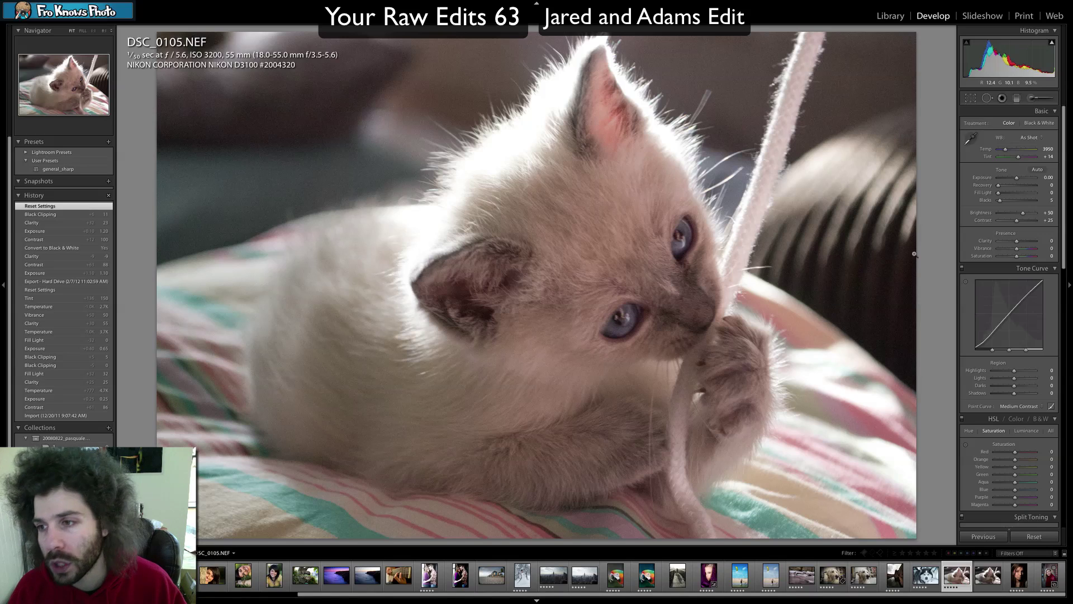
Step: Set the kitten photo's exposure to +0.65, contrast to +71, temperature to 3591 and tint to +20
left_click_drag(1016, 179, 1007, 193)
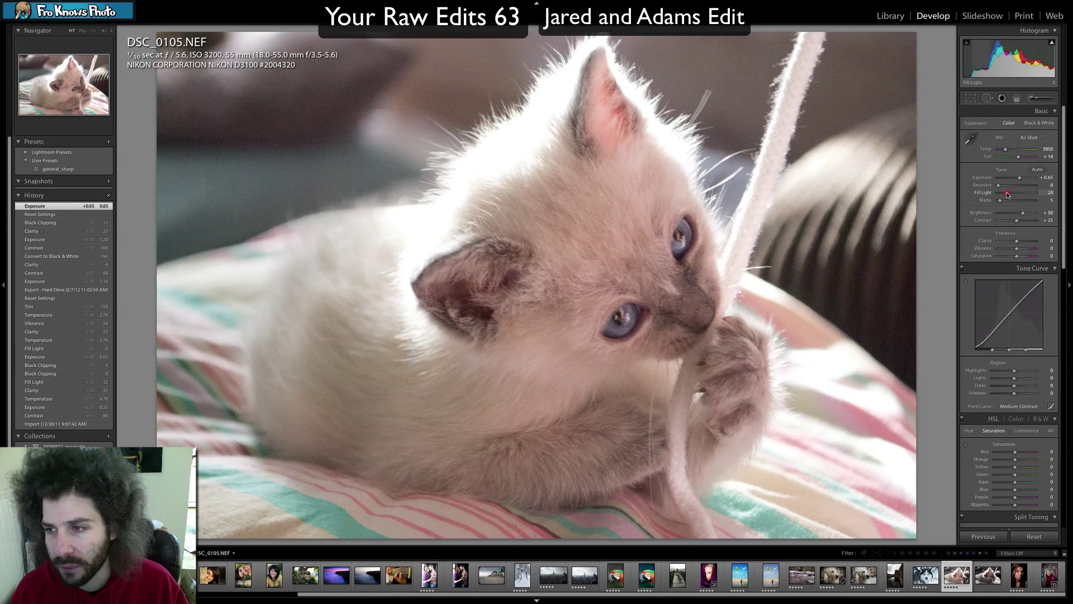
left_click_drag(916, 194, 900, 193)
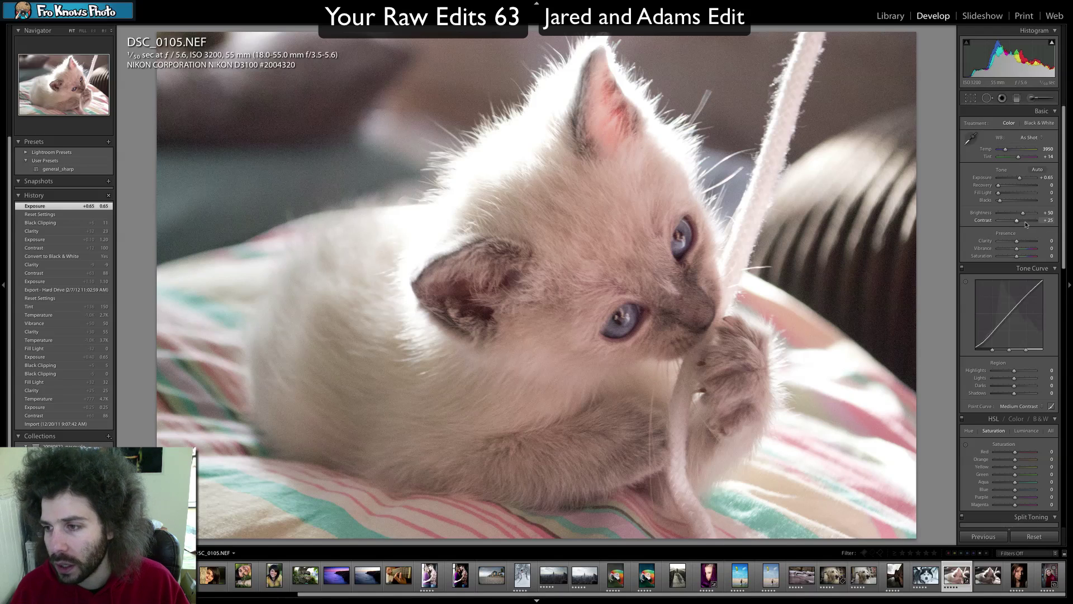
left_click_drag(1025, 224, 1028, 223)
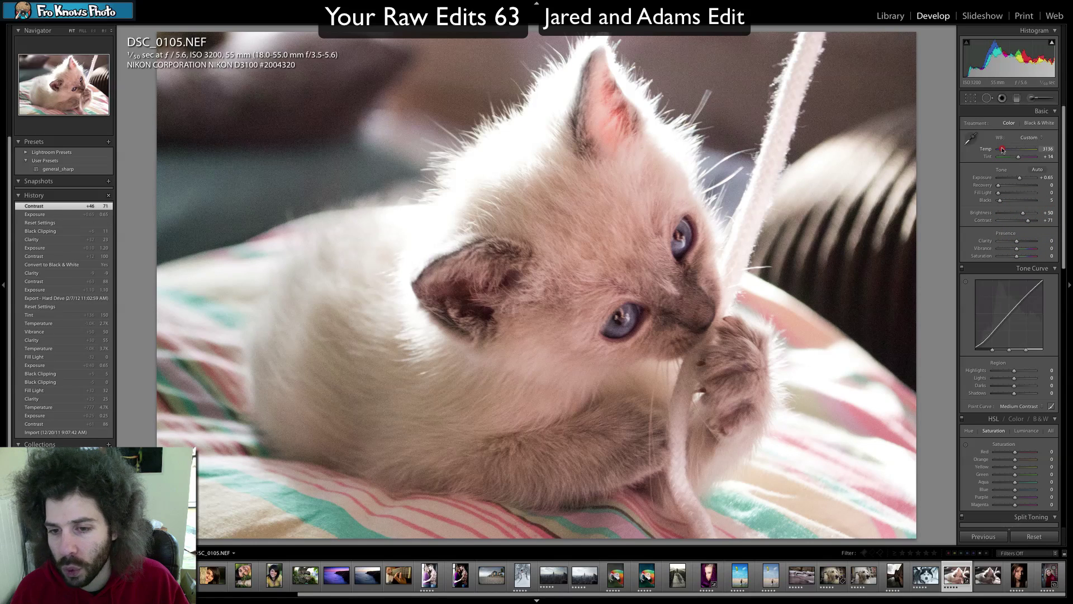
left_click_drag(1002, 150, 1020, 158)
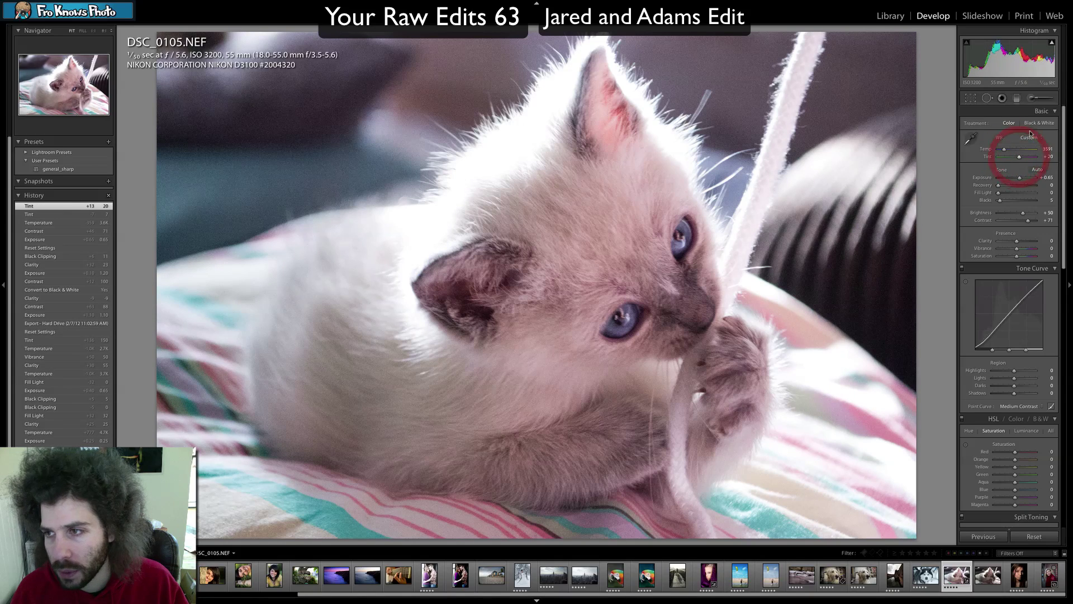
Step: Convert the kitten photo to black and white and set its exposure to +1.00 and contrast to +100
left_click(1038, 124)
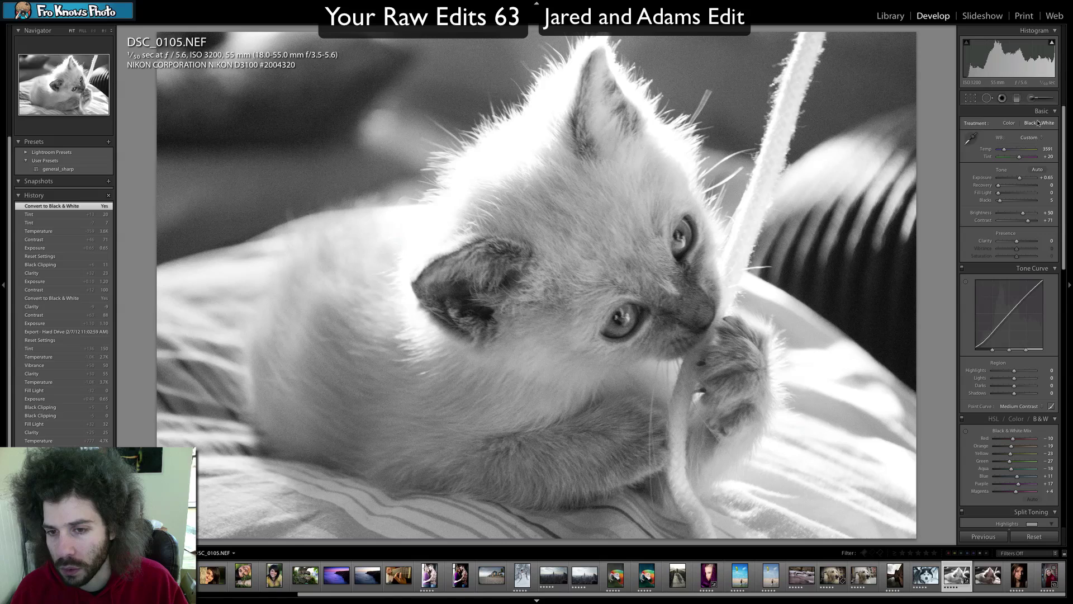
left_click(1038, 123)
left_click(1024, 178)
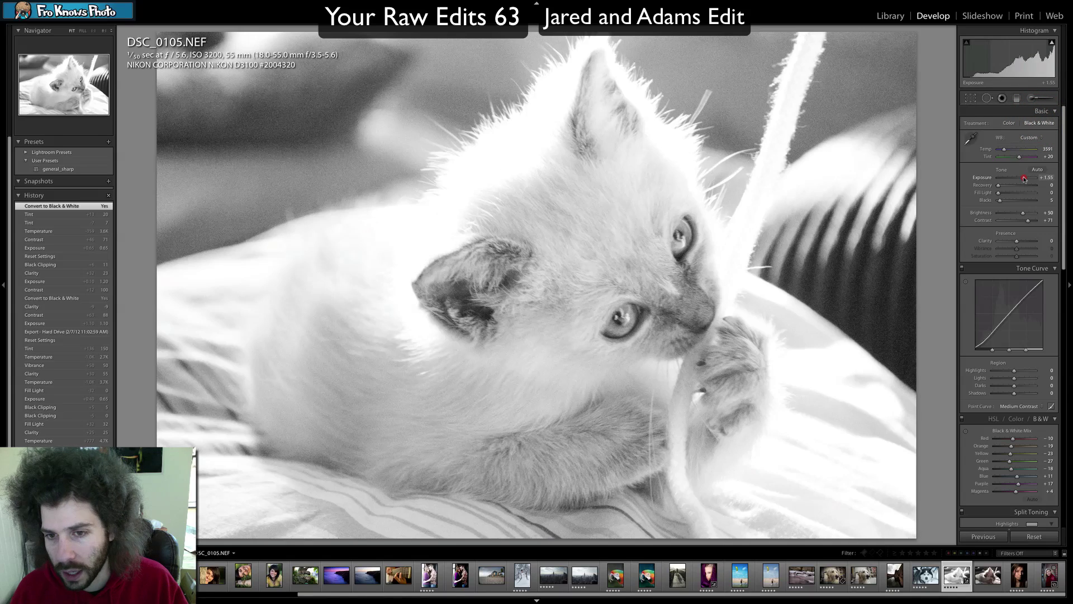
left_click_drag(1024, 179, 1023, 178)
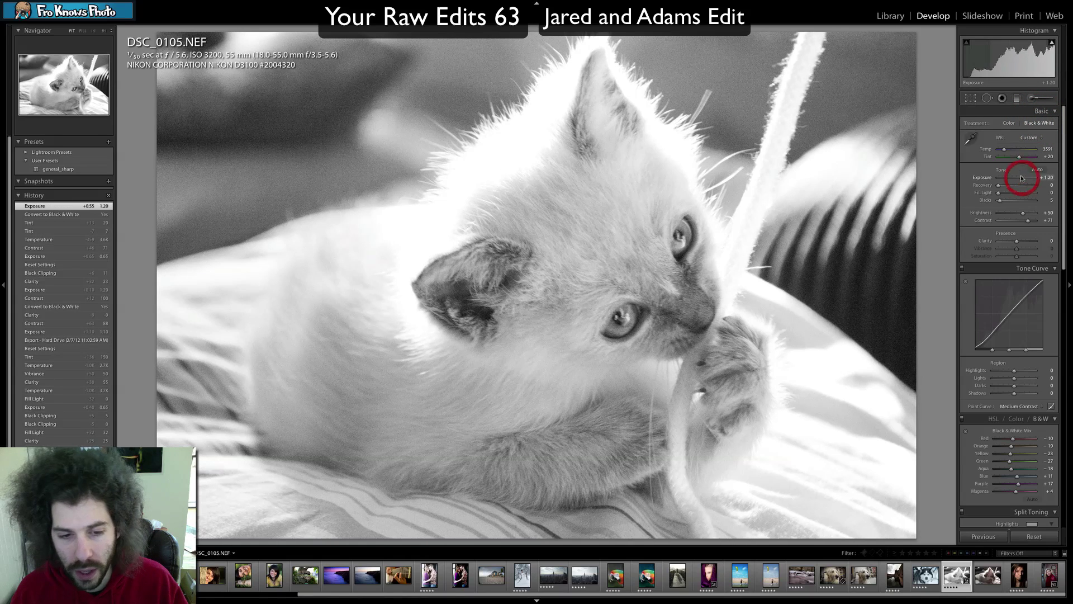
left_click_drag(1028, 220, 1049, 223)
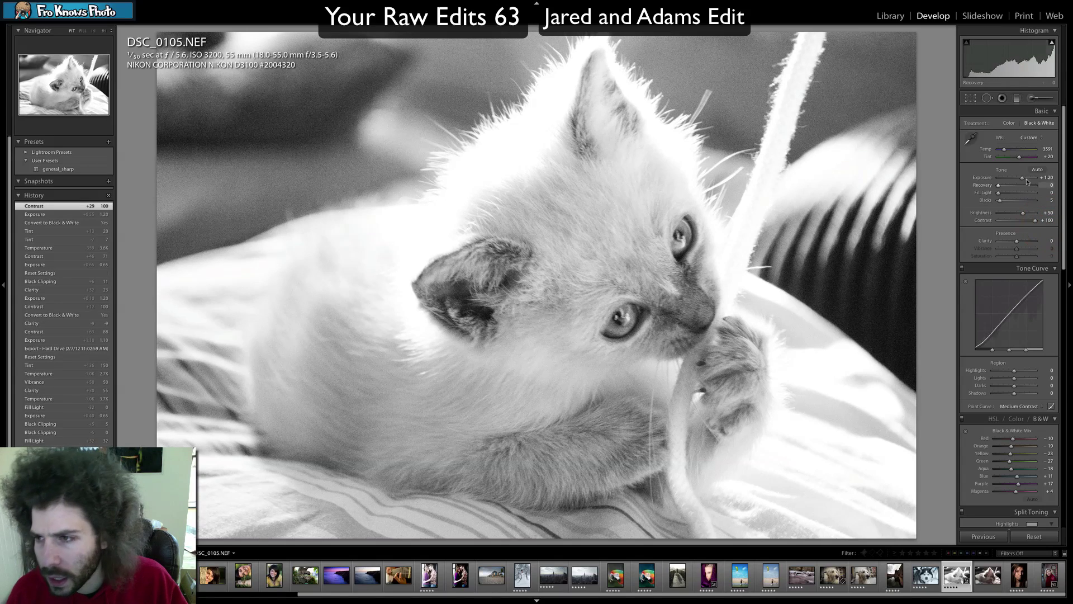
left_click_drag(1022, 179, 1022, 179)
Step: Inspect the fur and background around the kitten's upright ear at close zoom
left_click(720, 47)
left_click_drag(584, 424, 682, 194)
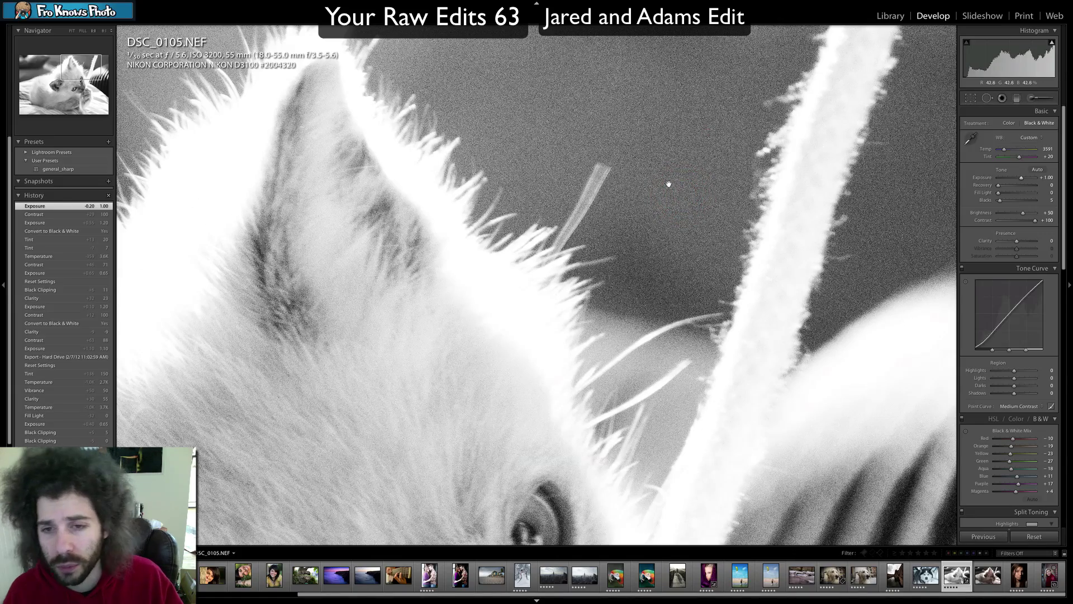
left_click(648, 164)
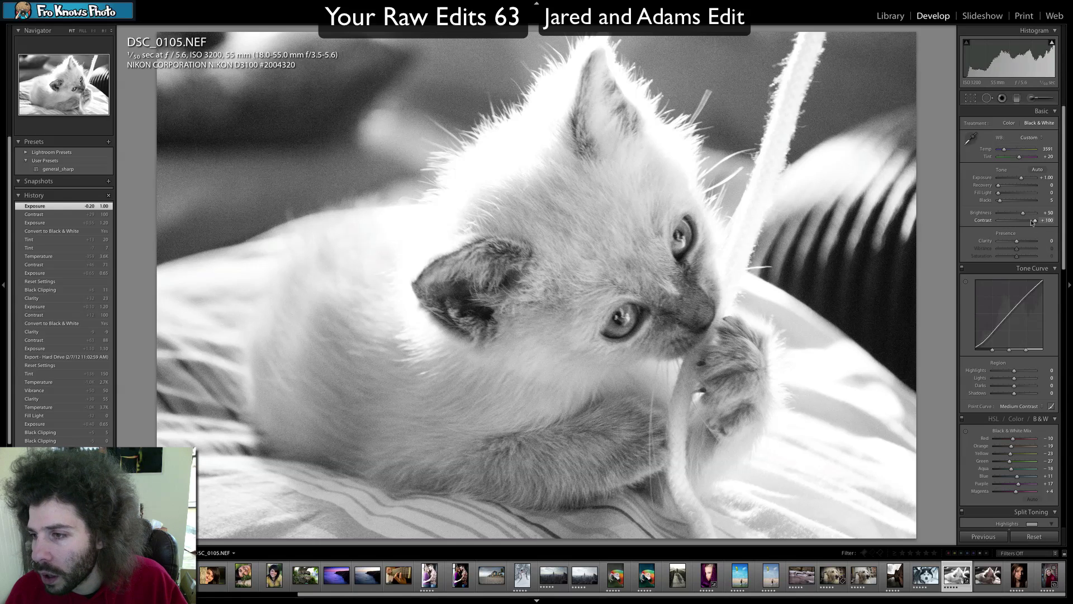
Step: Set the blacks to 9 and darken the photo's edges with a post-crop vignette amount of -57
mouse_move(1000, 200)
left_mouse_down()
mouse_move(1017, 202)
mouse_move(1007, 201)
left_mouse_up()
left_click_drag(1008, 194, 1000, 202)
scroll(1013, 247, "down", 3)
scroll(1012, 246, "down", 5)
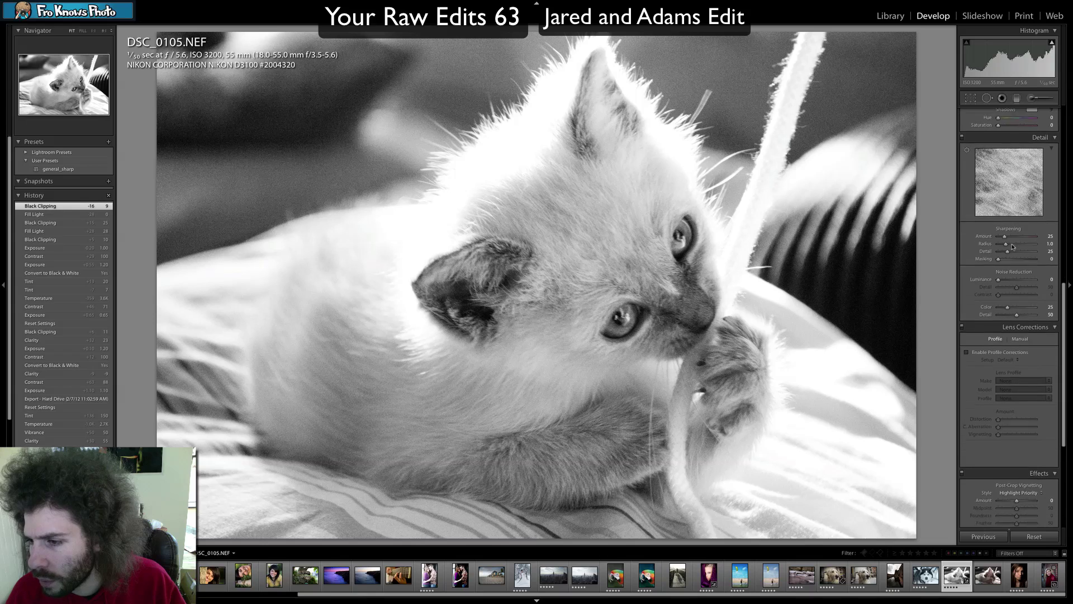
scroll(1038, 264, "down", 4)
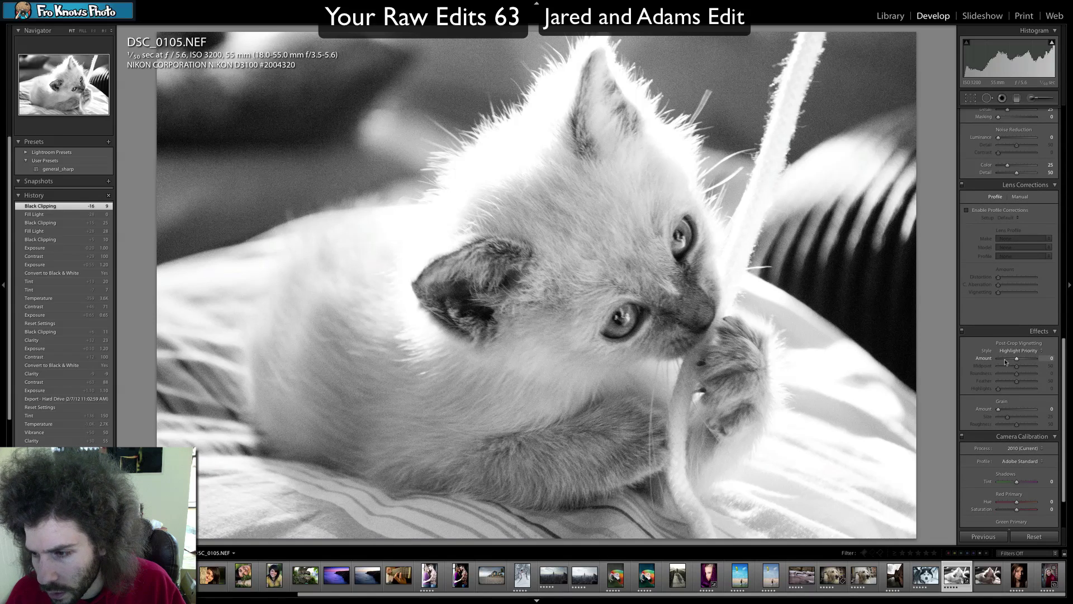
left_click_drag(1017, 358, 1006, 360)
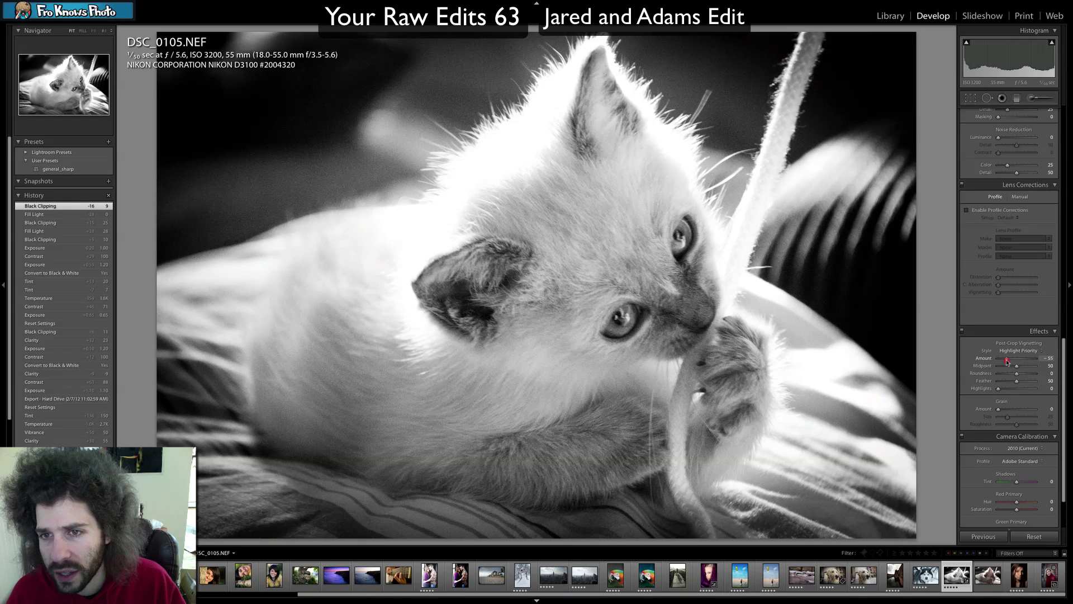
left_click_drag(1006, 361, 1006, 362)
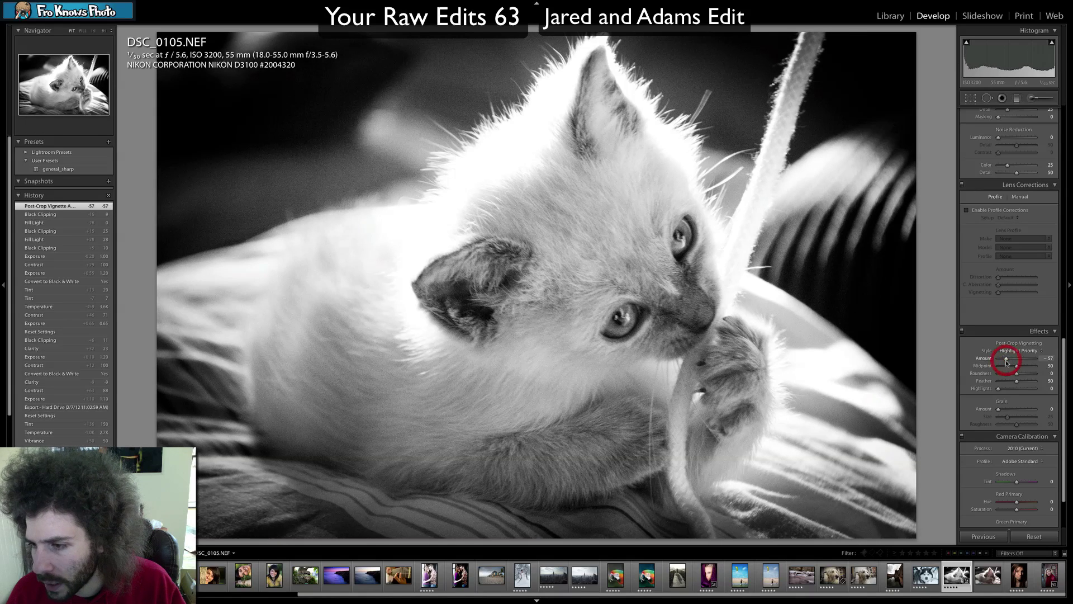
Step: Open the split-toning color picker for the highlights
scroll(1018, 310, "up", 6)
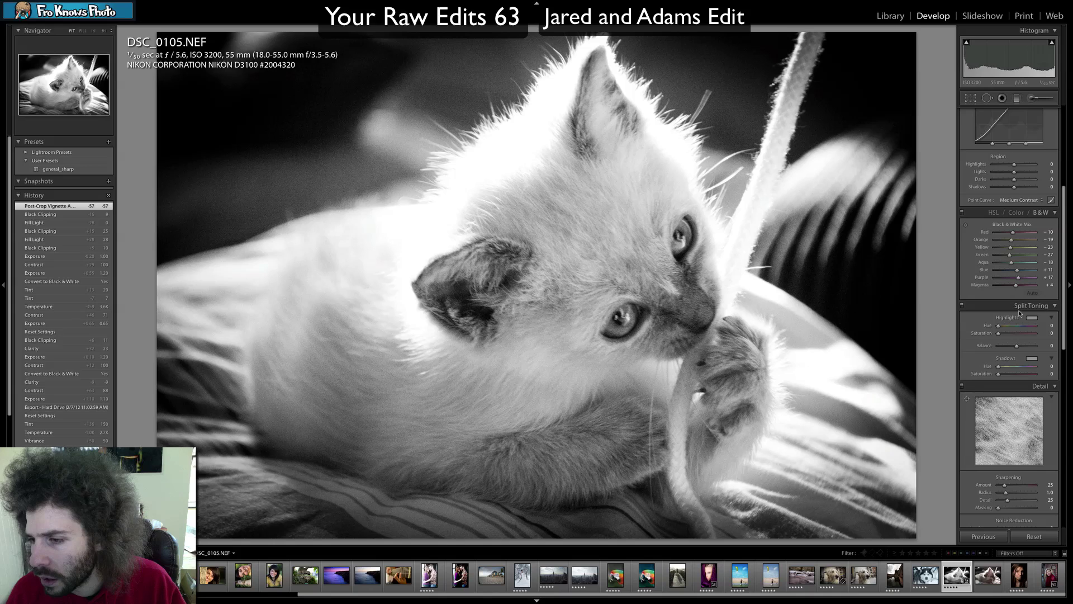
scroll(1018, 312, "up", 6)
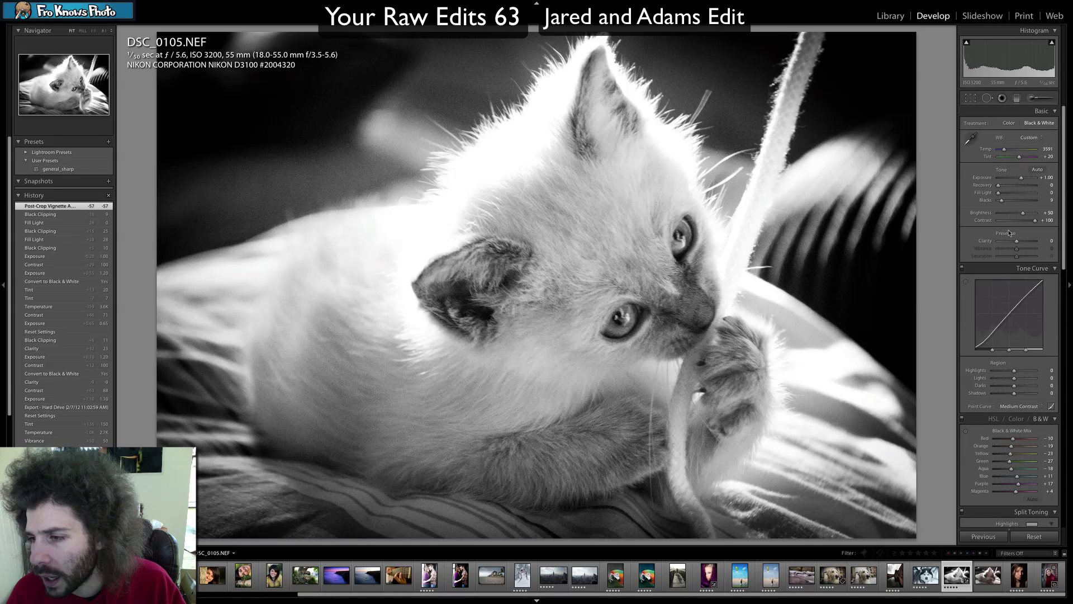
scroll(1008, 233, "down", 2)
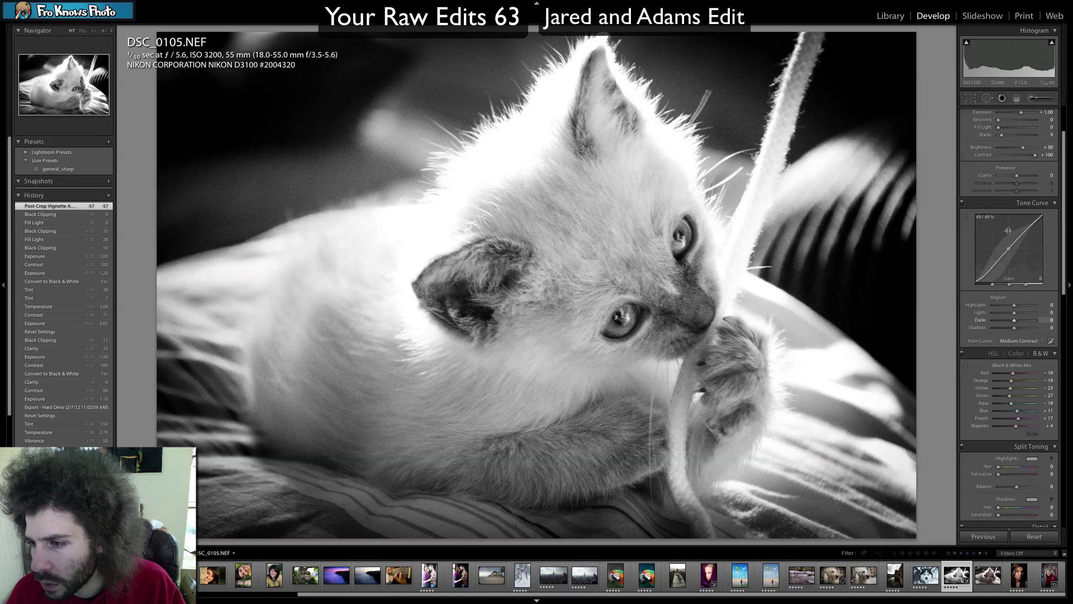
scroll(1009, 230, "down", 3)
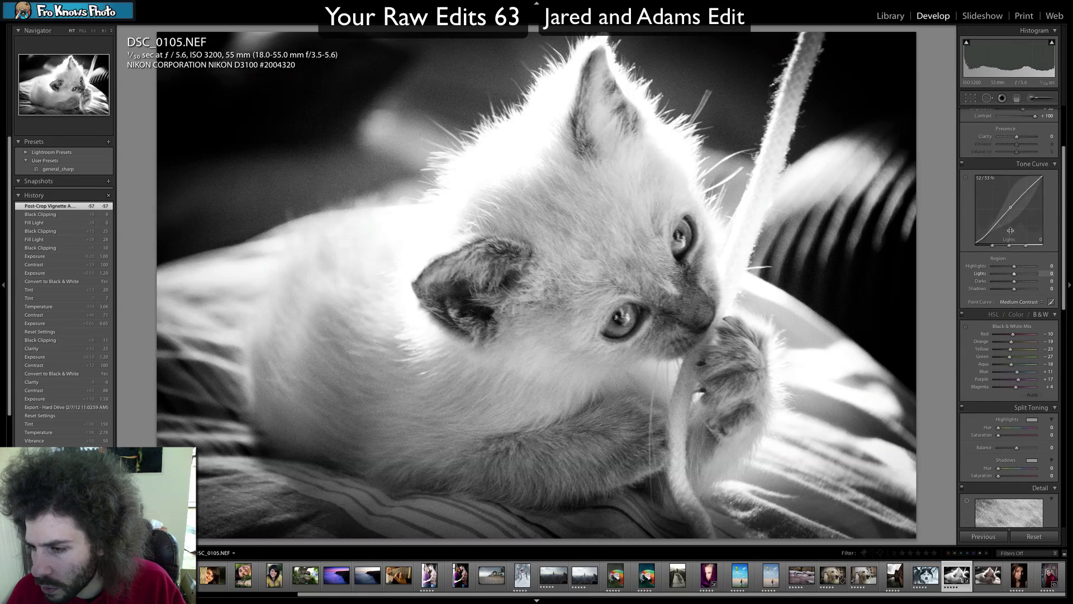
scroll(1011, 232, "down", 3)
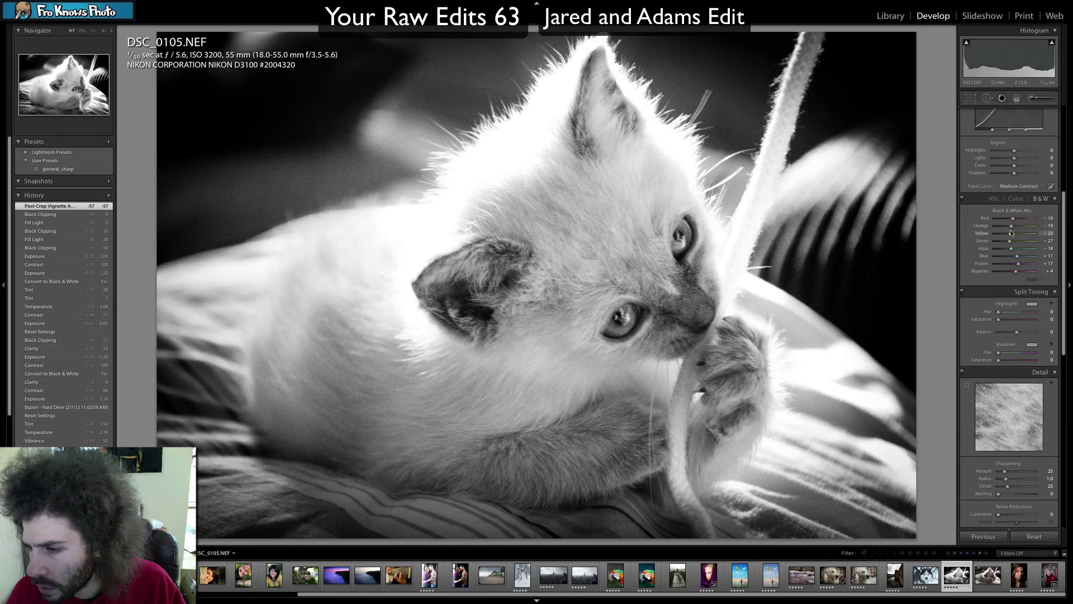
left_click(1031, 306)
Step: Try blue, purple and pink split-toning tints on the highlights
left_click(946, 307)
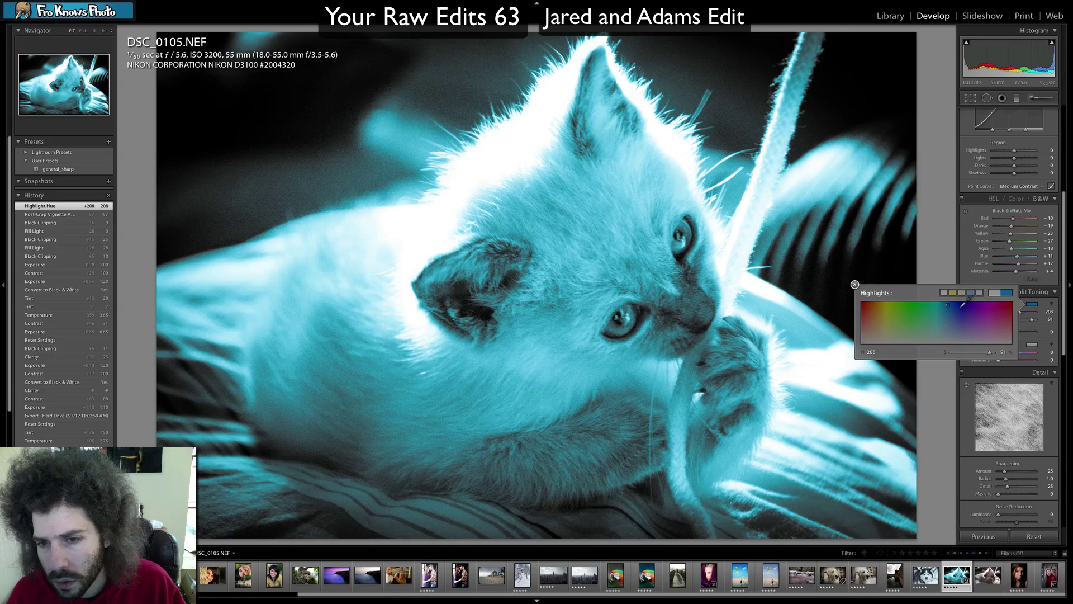
left_click(963, 309)
left_click(984, 308)
left_click(997, 309)
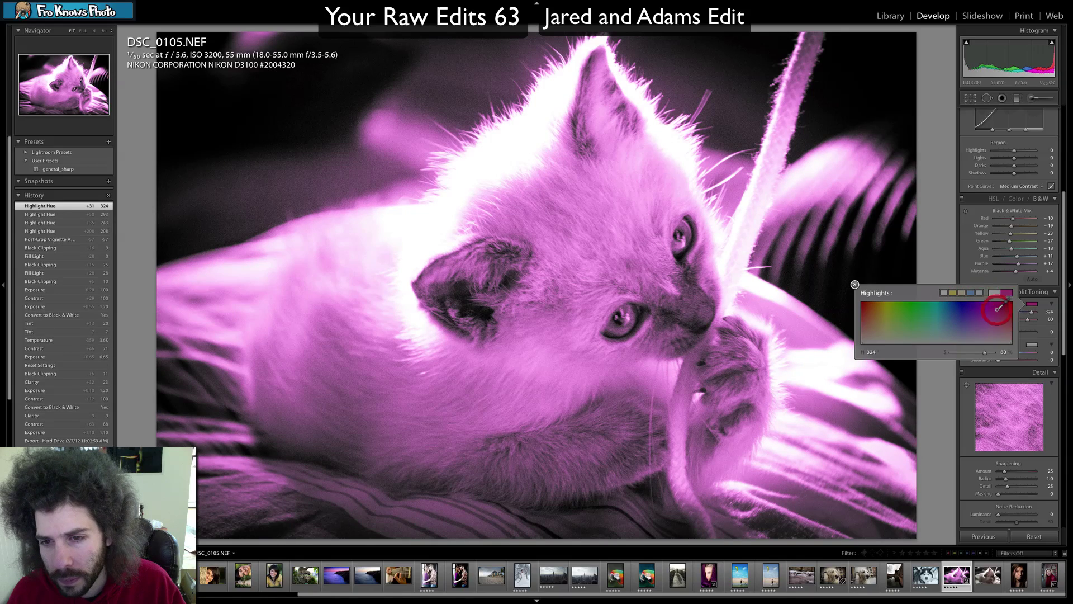
left_click(1002, 312)
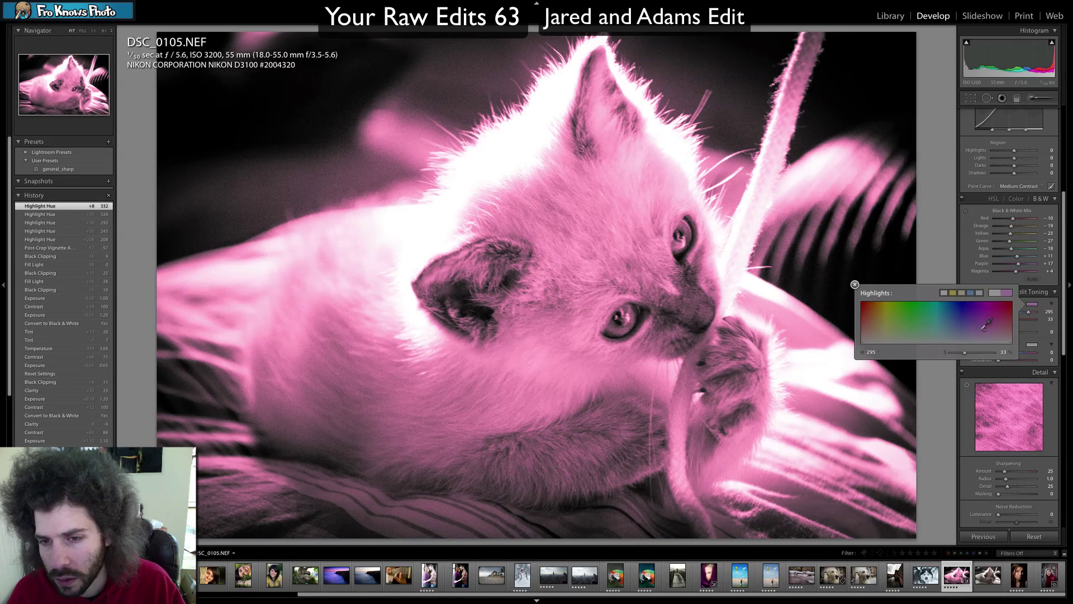
left_click(985, 329)
Step: Tint the highlights a subtle warm tone with hue 27 and saturation 10
left_click_drag(926, 334, 871, 339)
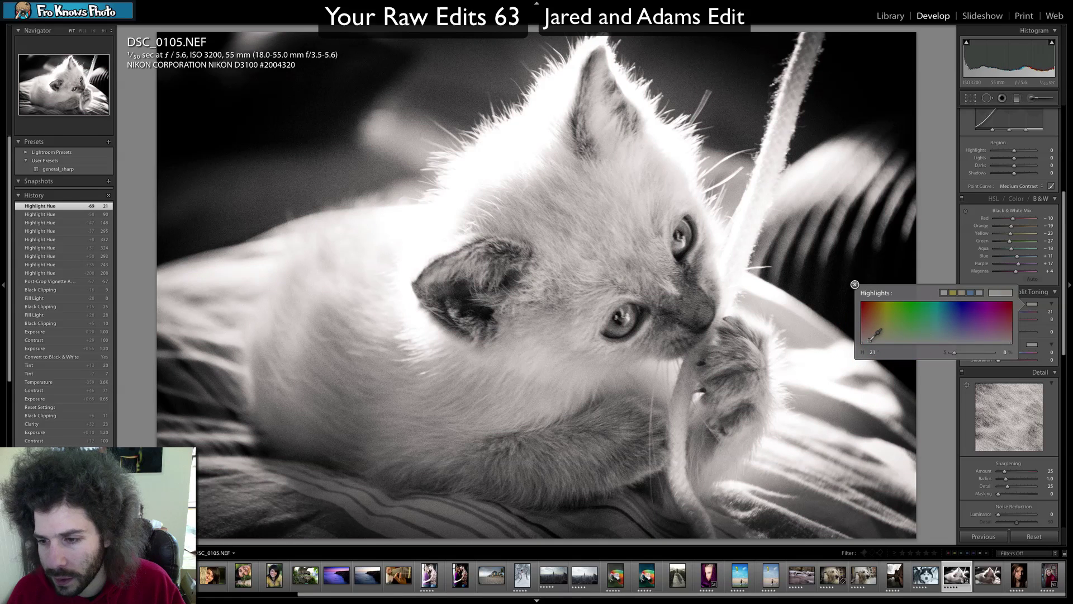
left_click(866, 339)
left_click(873, 339)
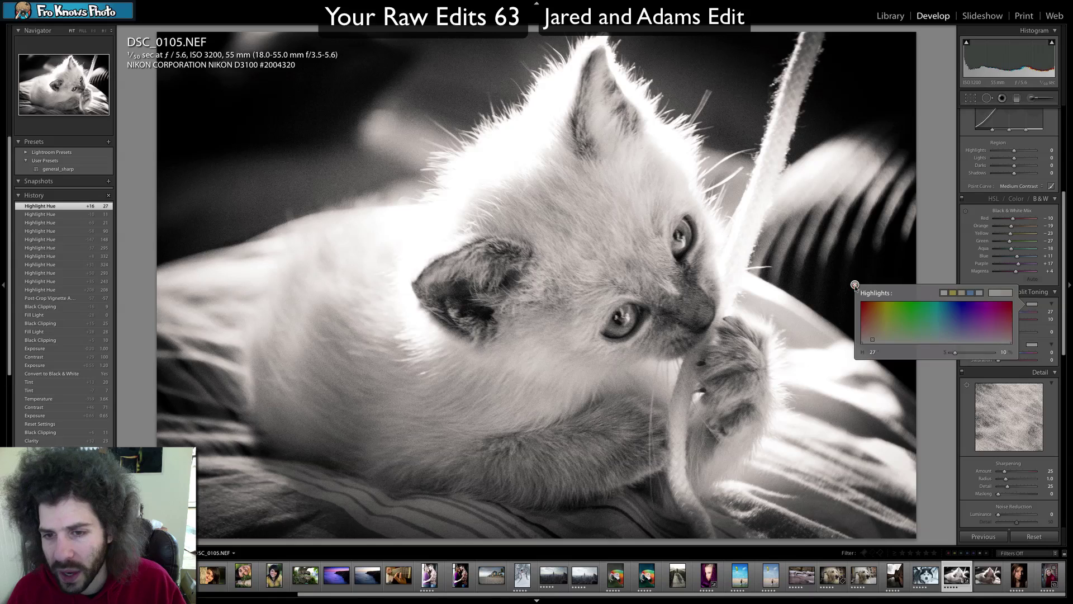
left_click(855, 285)
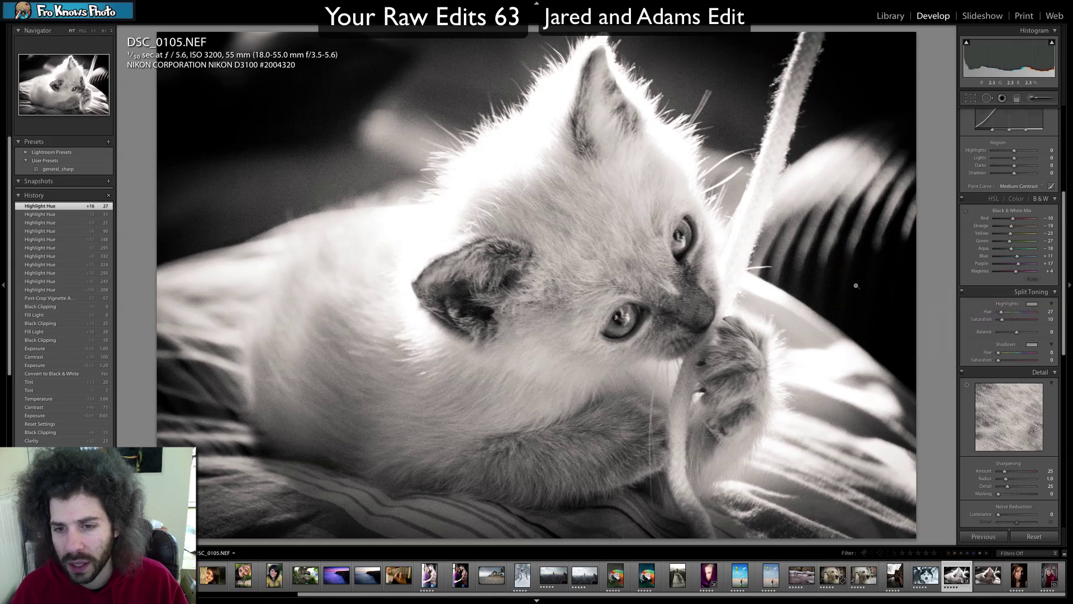
Step: Compare the photo with and without the split toning and with and without the vignette effects
left_click(962, 292)
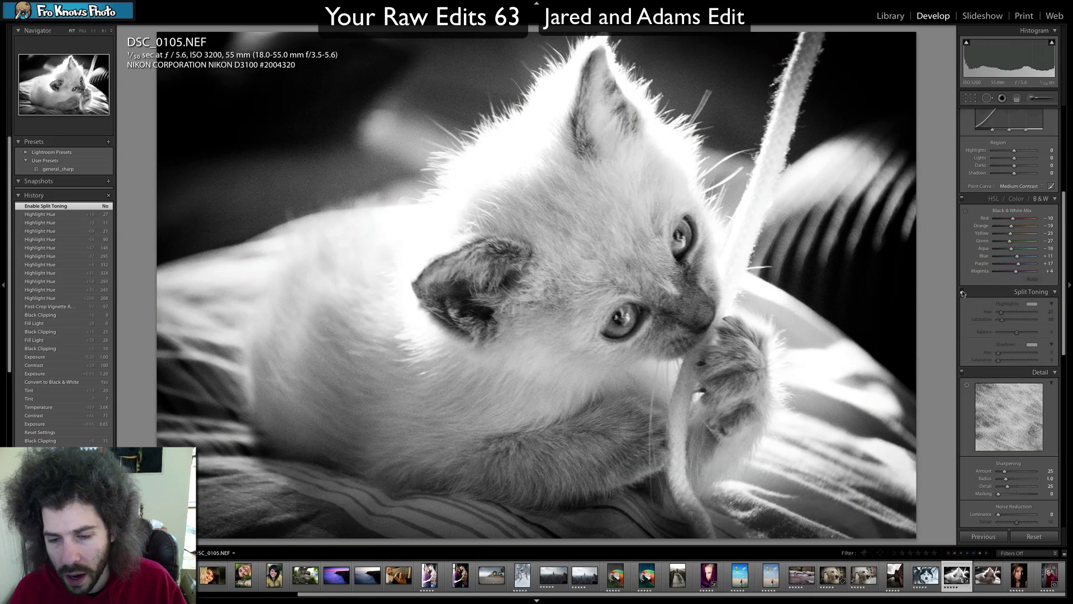
left_click(963, 292)
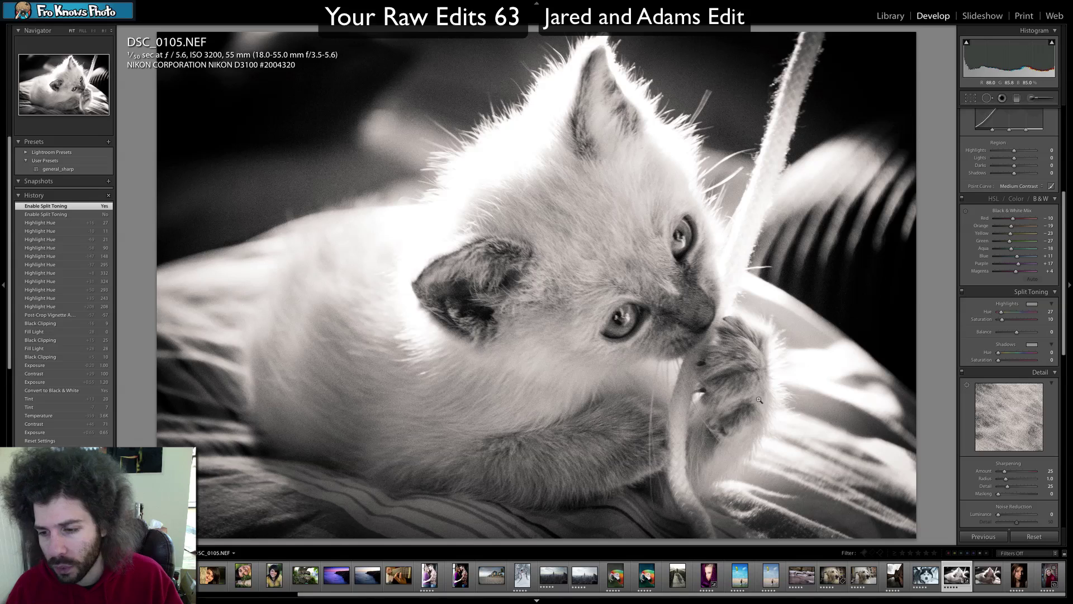
scroll(1020, 326, "down", 5)
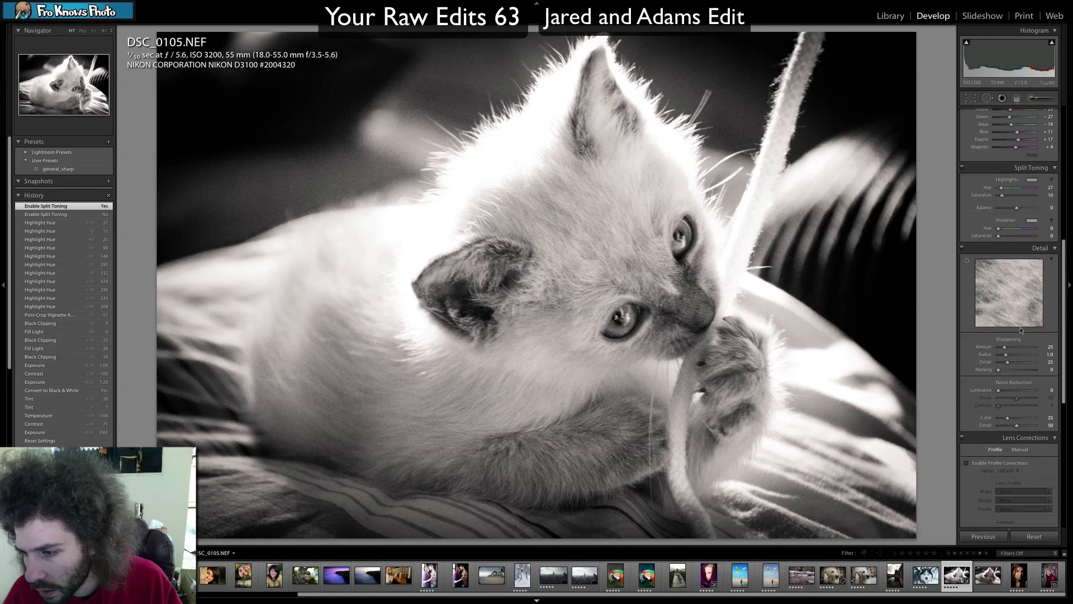
scroll(1019, 326, "down", 3)
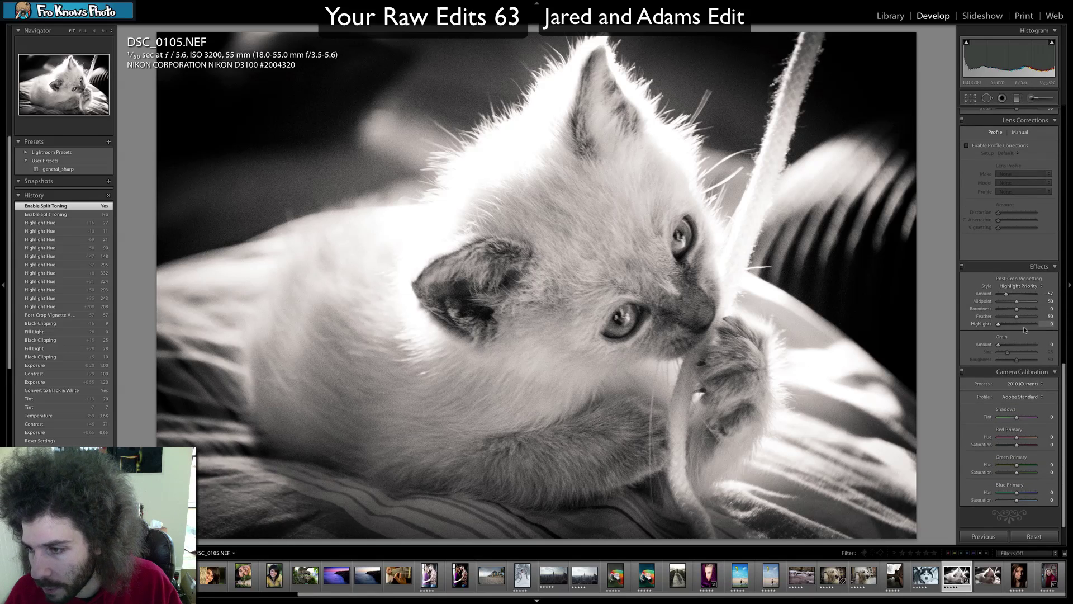
left_click(962, 270)
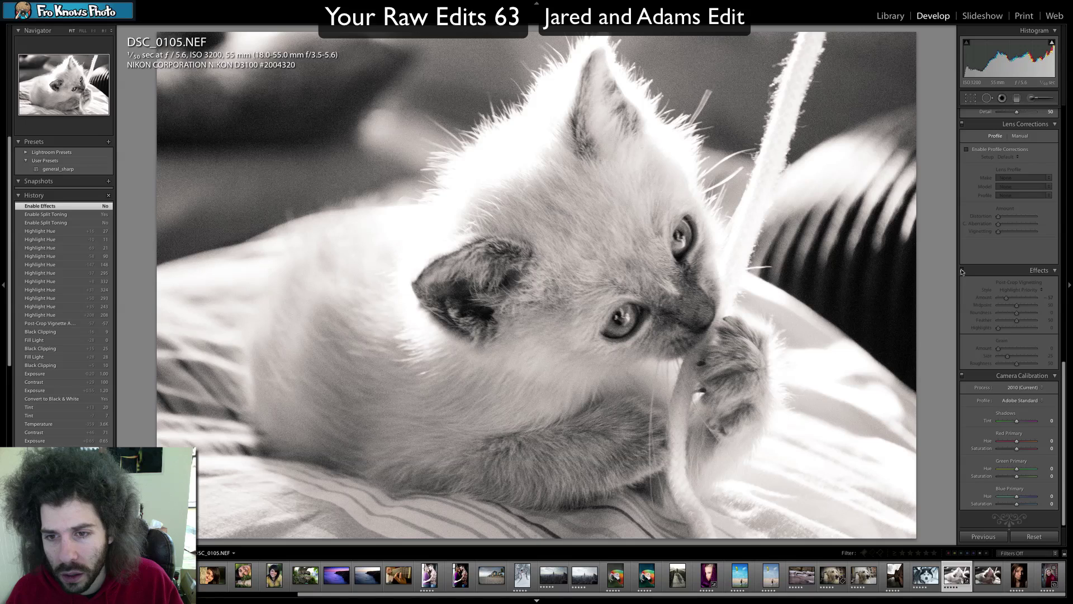
left_click(962, 271)
Step: Set the blacks to 10 and the exposure to +1.20, and check the kitten's eyes at close zoom
scroll(1016, 270, "up", 8)
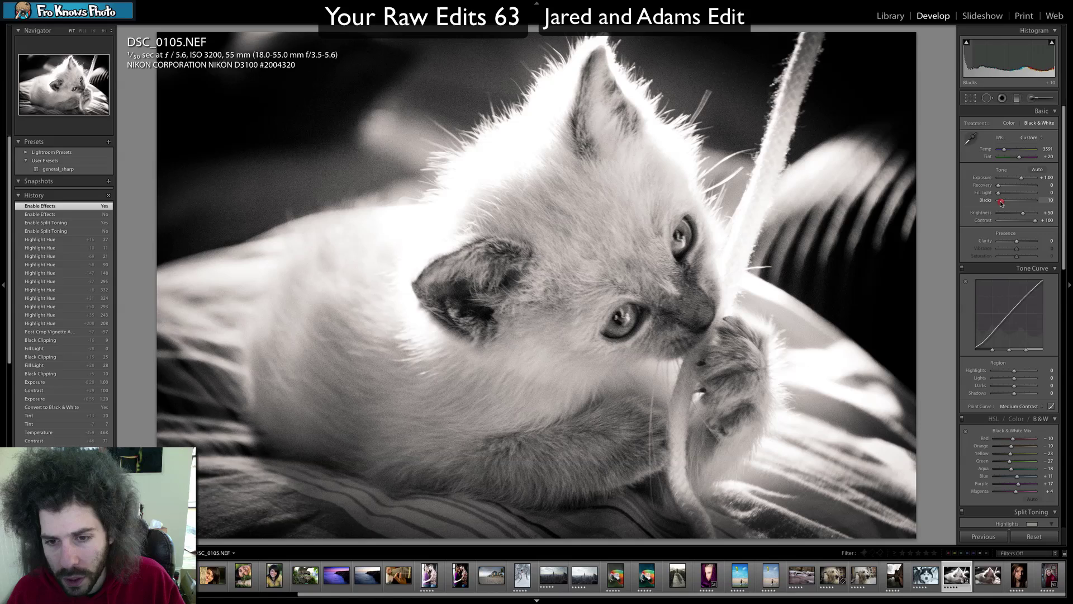
left_click_drag(1001, 203, 1019, 177)
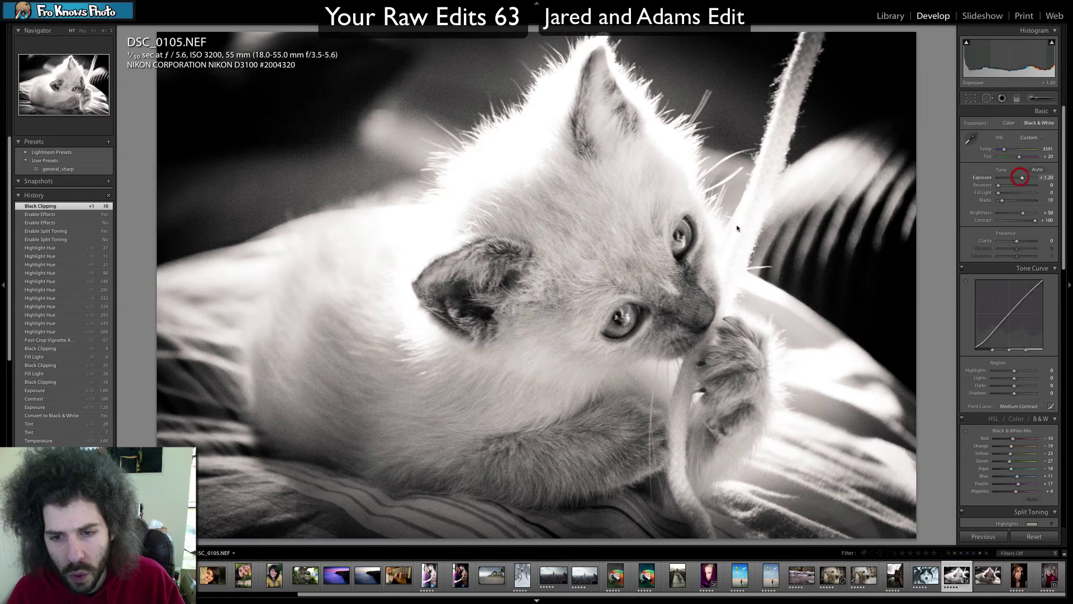
left_click(652, 307)
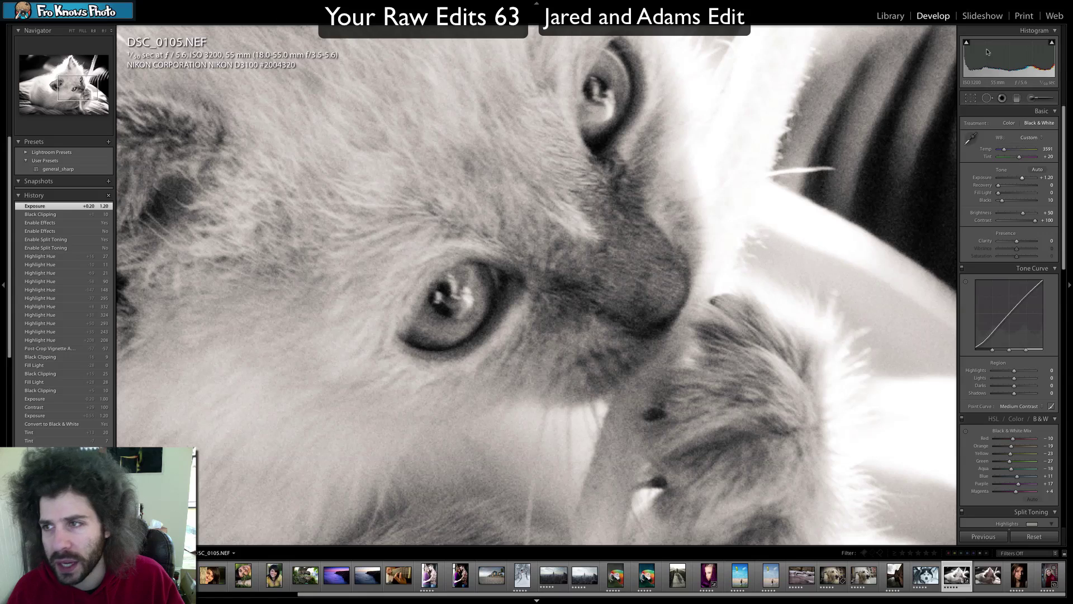
Step: Sharpen both of the kitten's eyes with adjustment brush strokes using the Sharpness effect at 25
left_click(1034, 100)
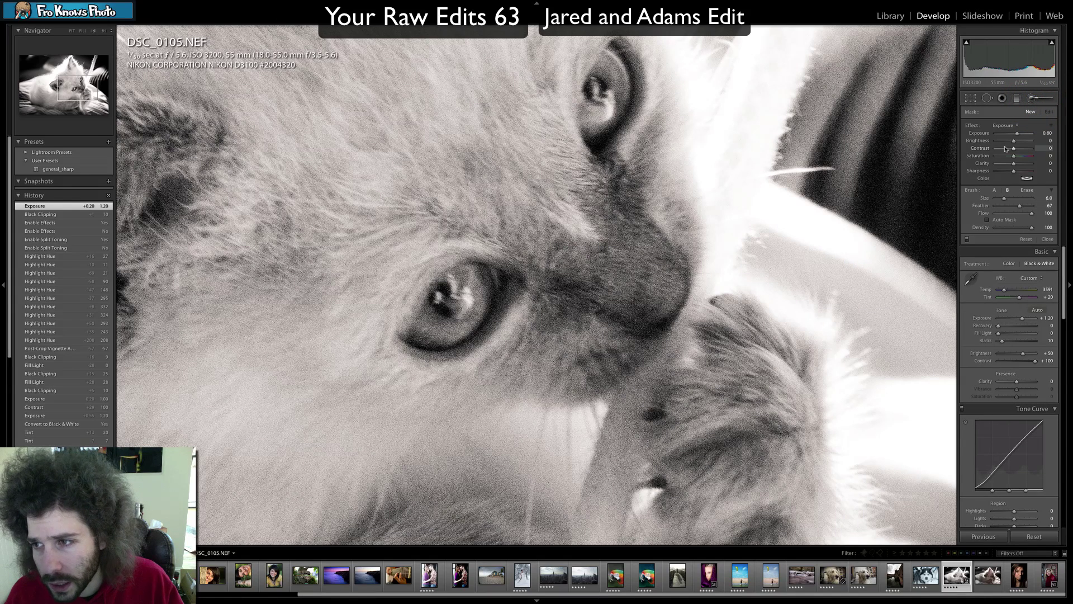
left_click(1003, 126)
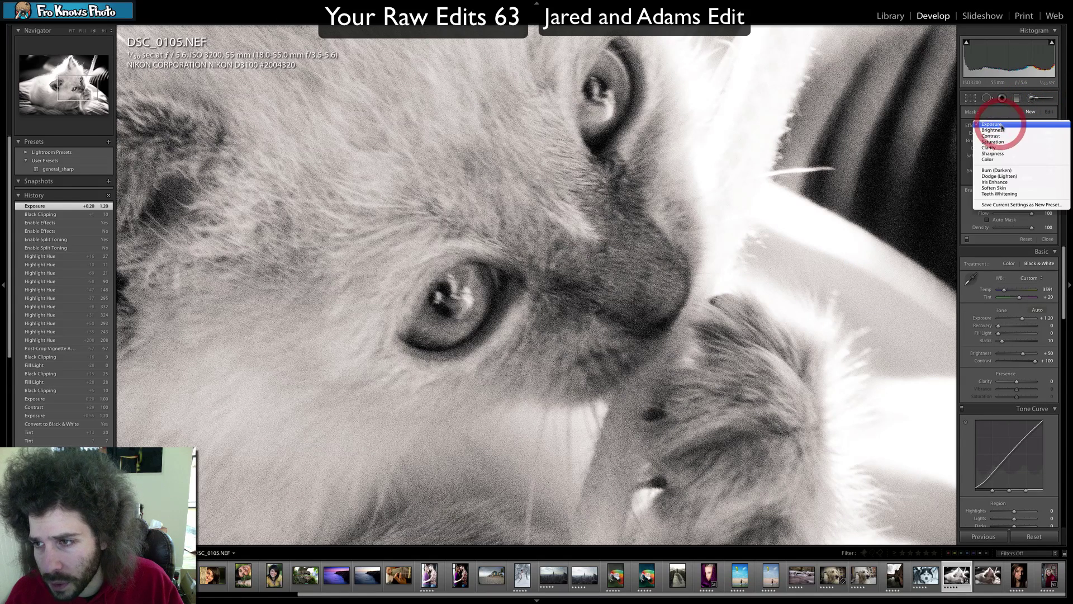
left_click(1029, 152)
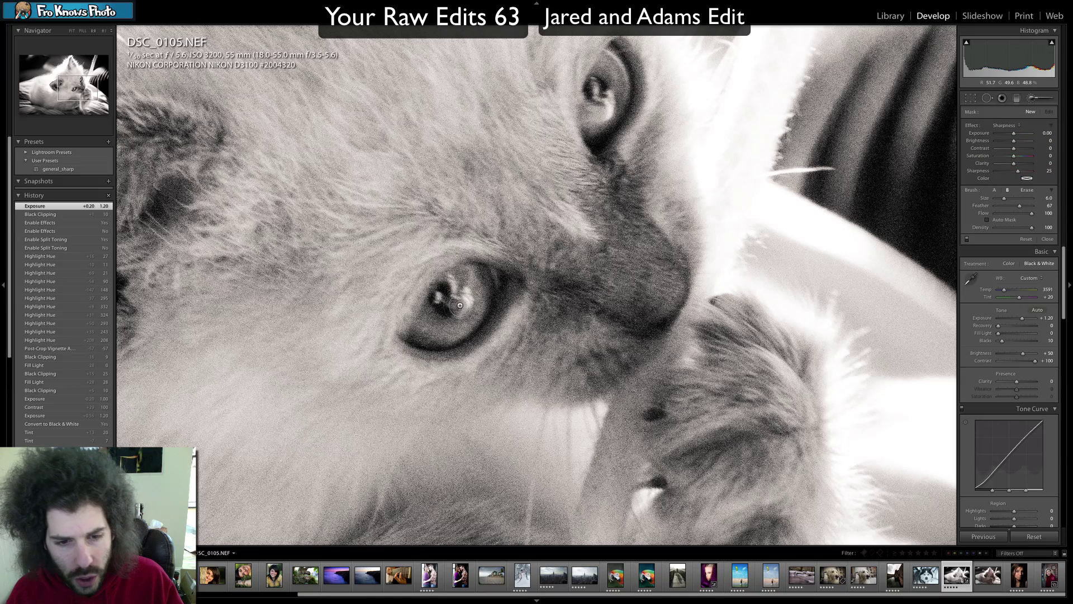
scroll(459, 305, "up", 5)
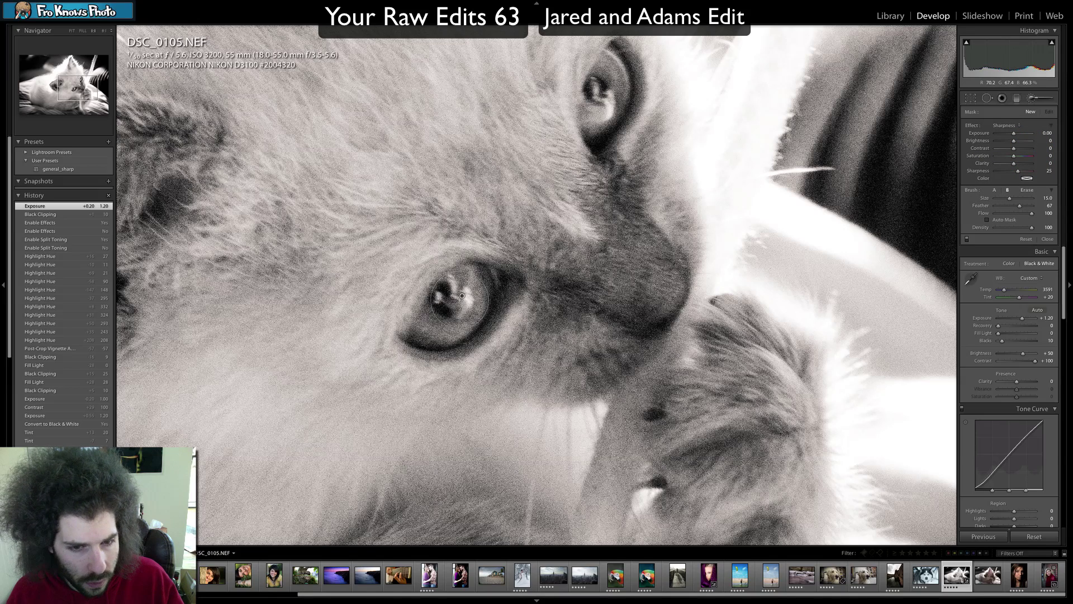
scroll(445, 315, "down", 1)
left_click_drag(445, 315, 461, 295)
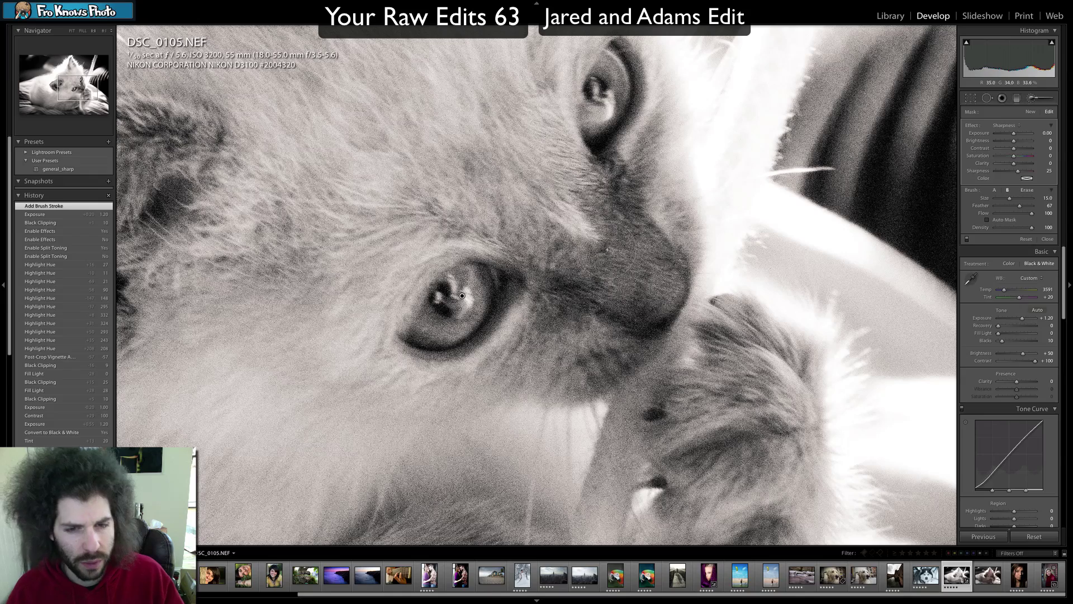
scroll(607, 84, "down", 3)
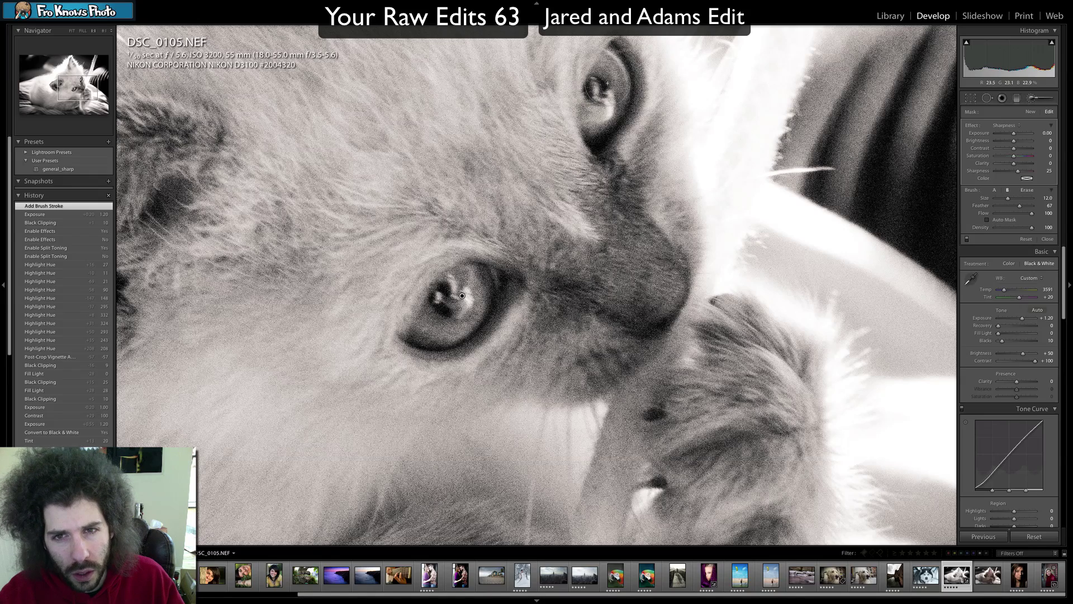
left_click_drag(607, 83, 604, 131)
key("z")
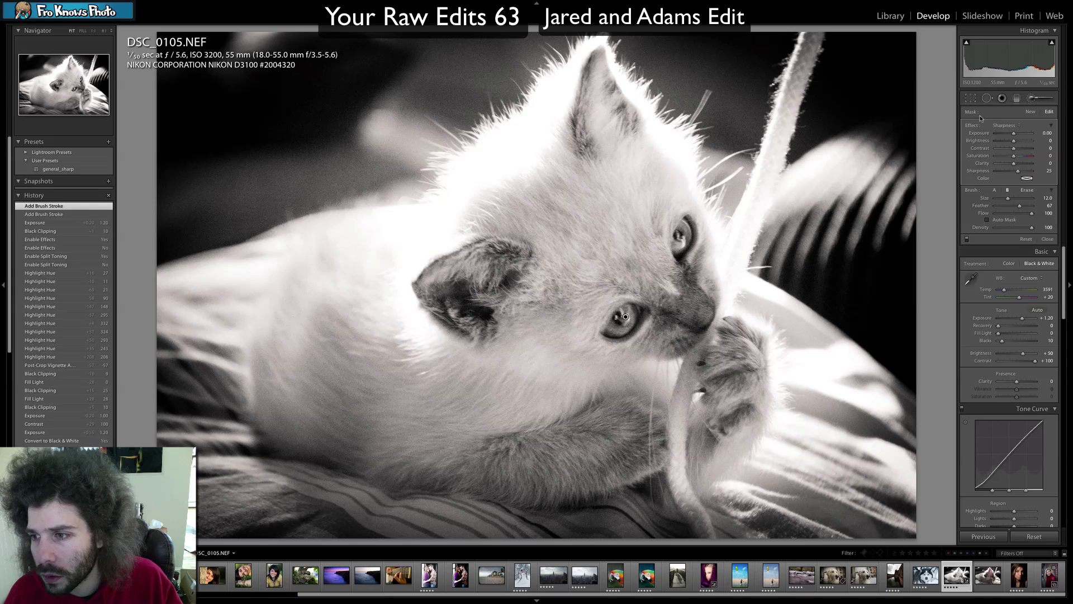
Step: Compare the whole photo with and without the brush adjustments on the eyes
left_click(1032, 99)
left_click(1032, 99)
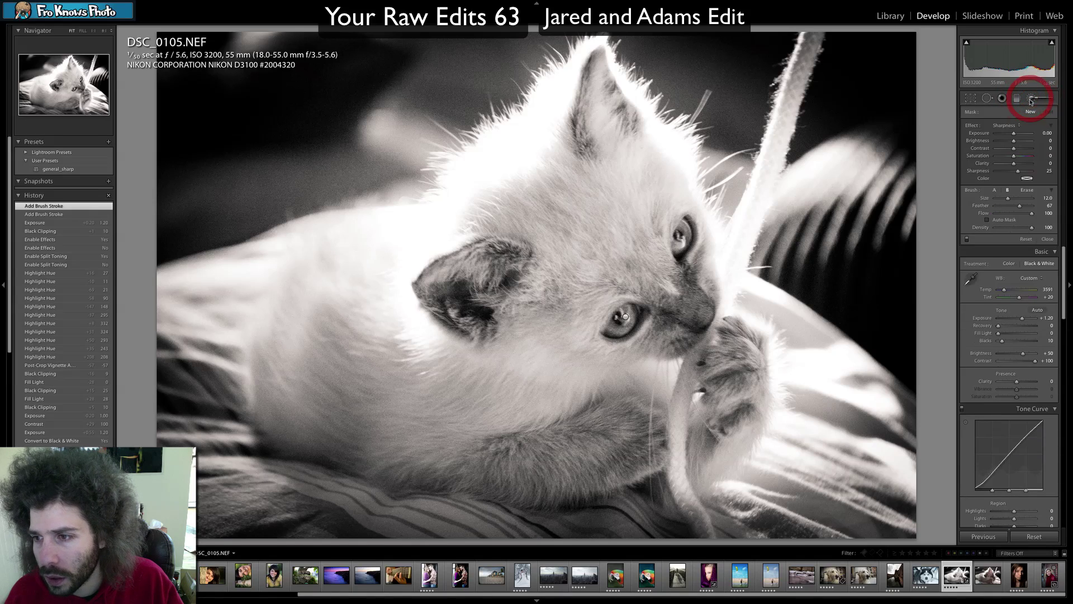
left_click(965, 240)
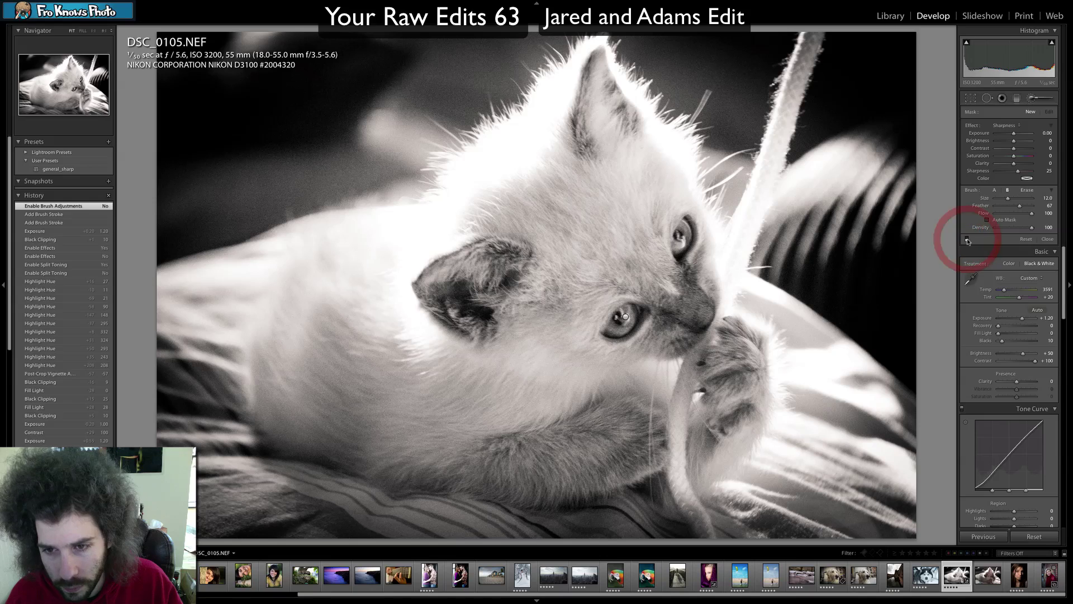
left_click(967, 240)
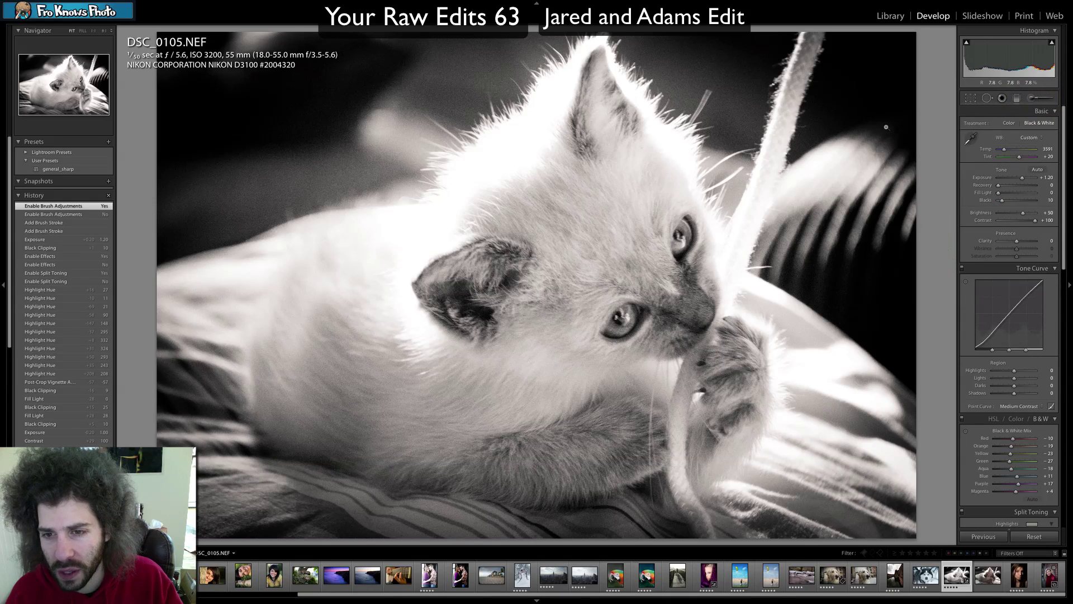
Step: Set the blacks to 14 and the exposure to +1.35
left_click_drag(1001, 201, 1003, 202)
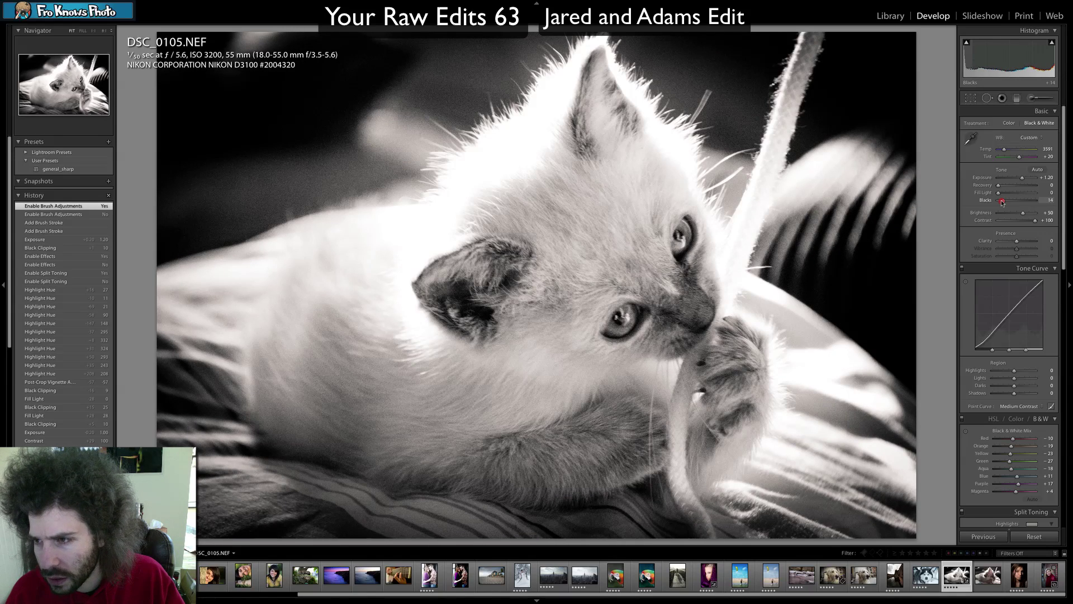
left_click_drag(1002, 203, 1022, 178)
Step: Compare the black-and-white edit with the original color photo several times, ending on the edited version
key("backslash")
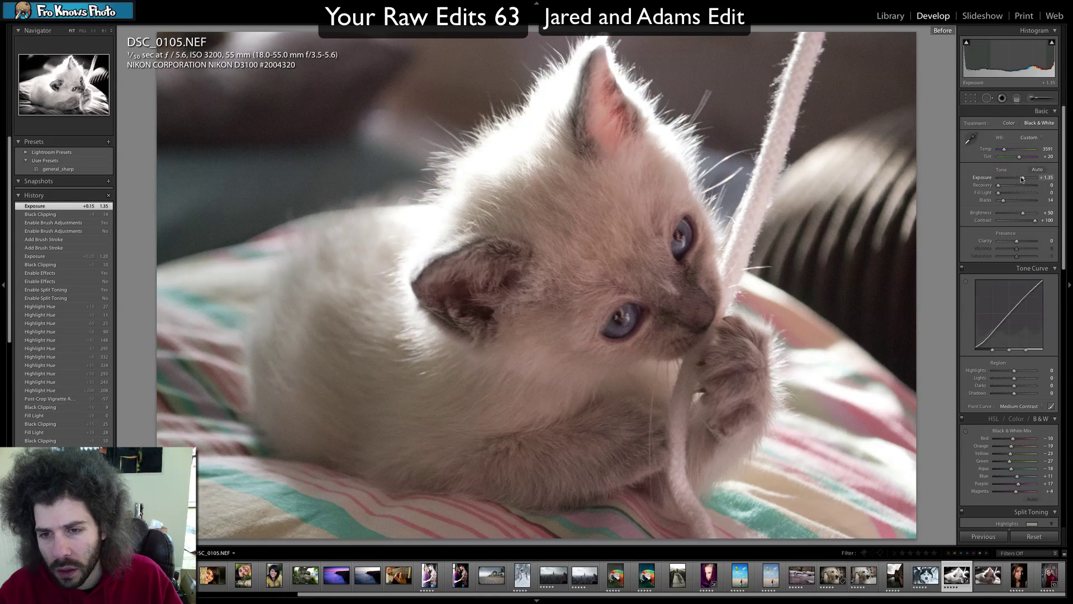
key("backslash")
key("backslash")
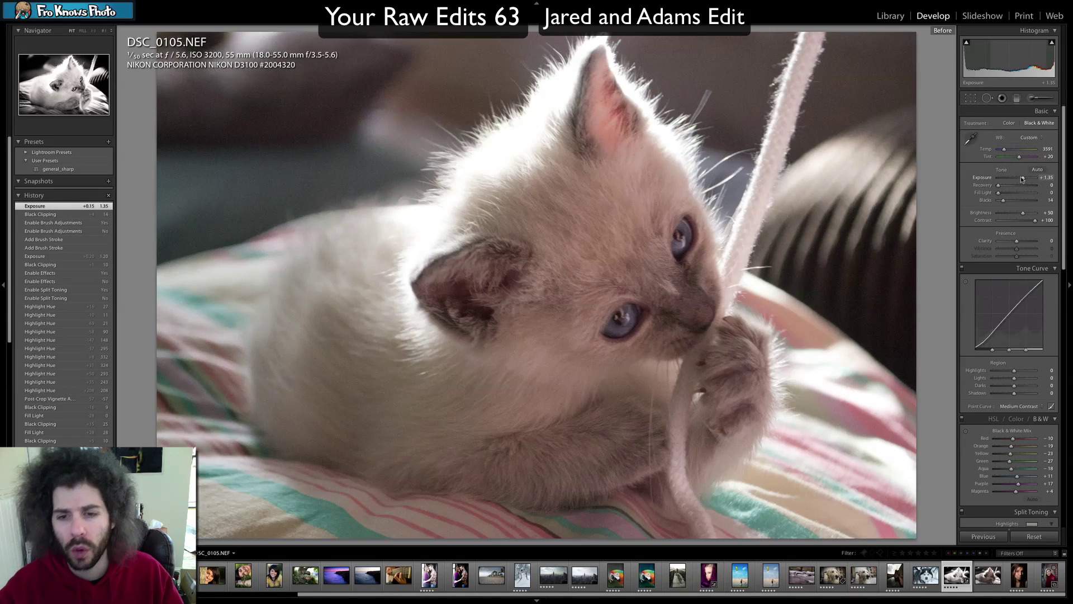
key("backslash")
key("backslash")
key("backslash")
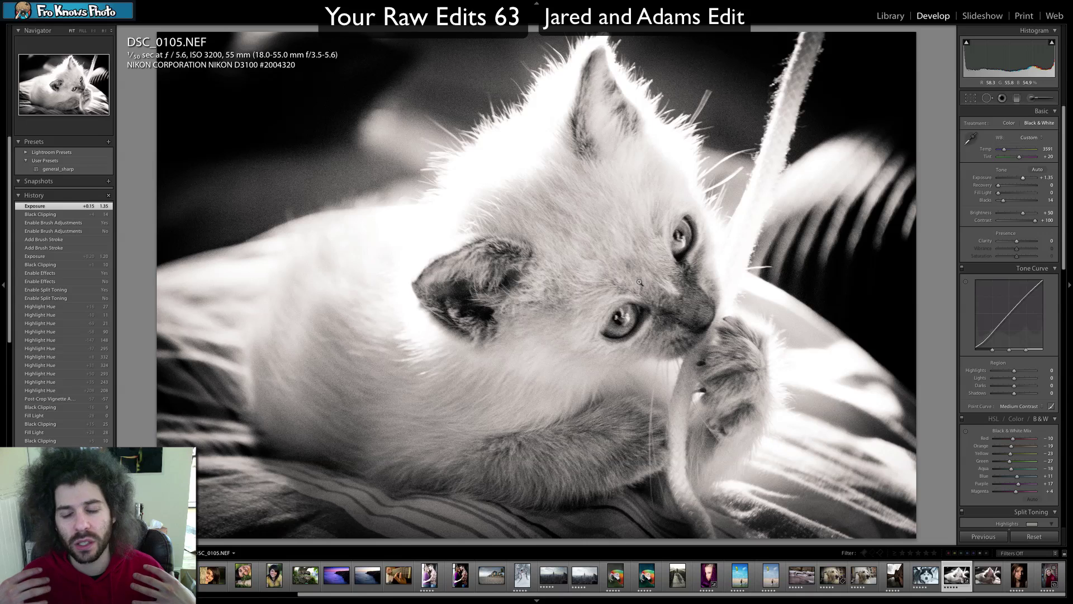
key("backslash")
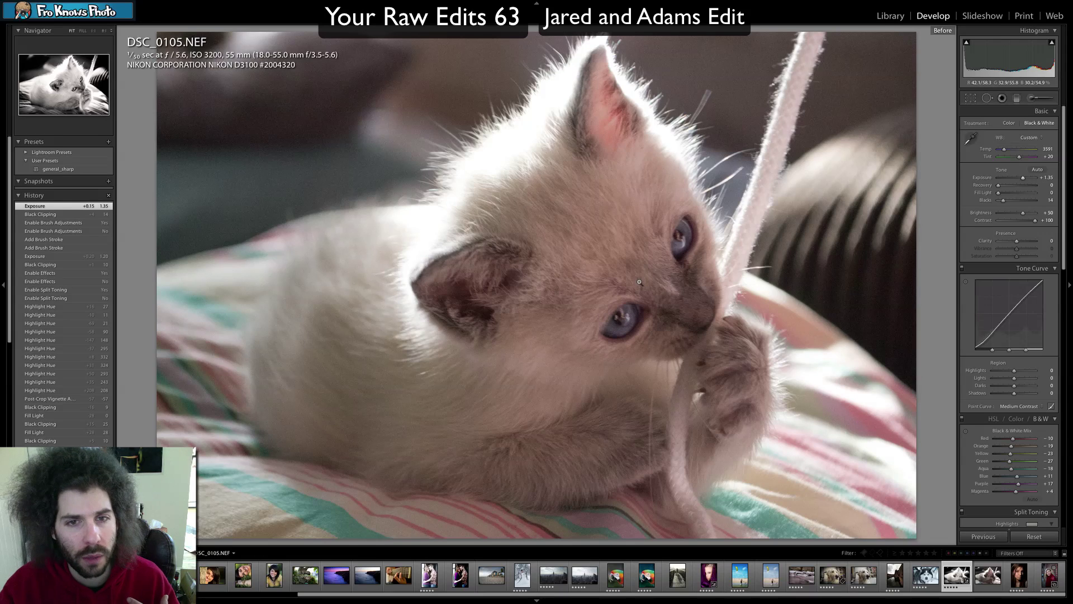
key("backslash")
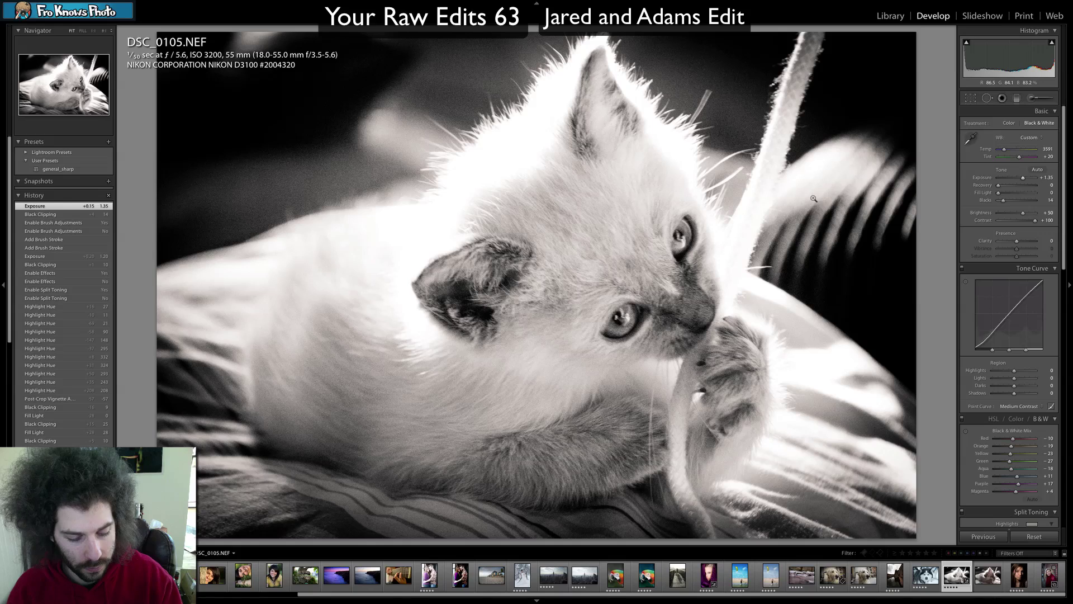
key("f")
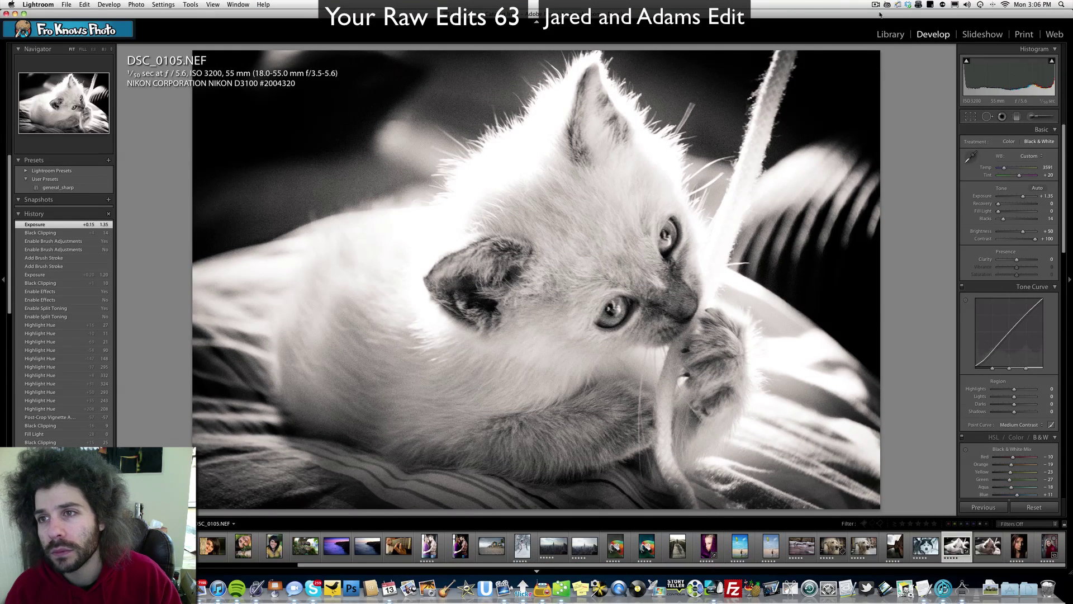
left_click(876, 5)
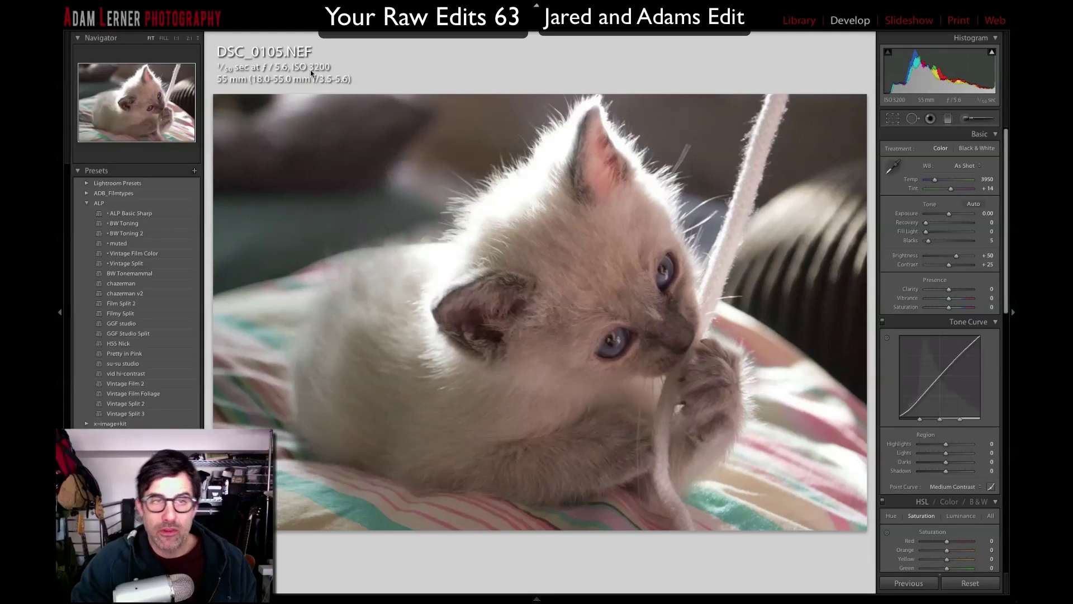
Step: Examine the unedited kitten photo's fur and lower eye at close zoom, and return to the full view
left_click(601, 257)
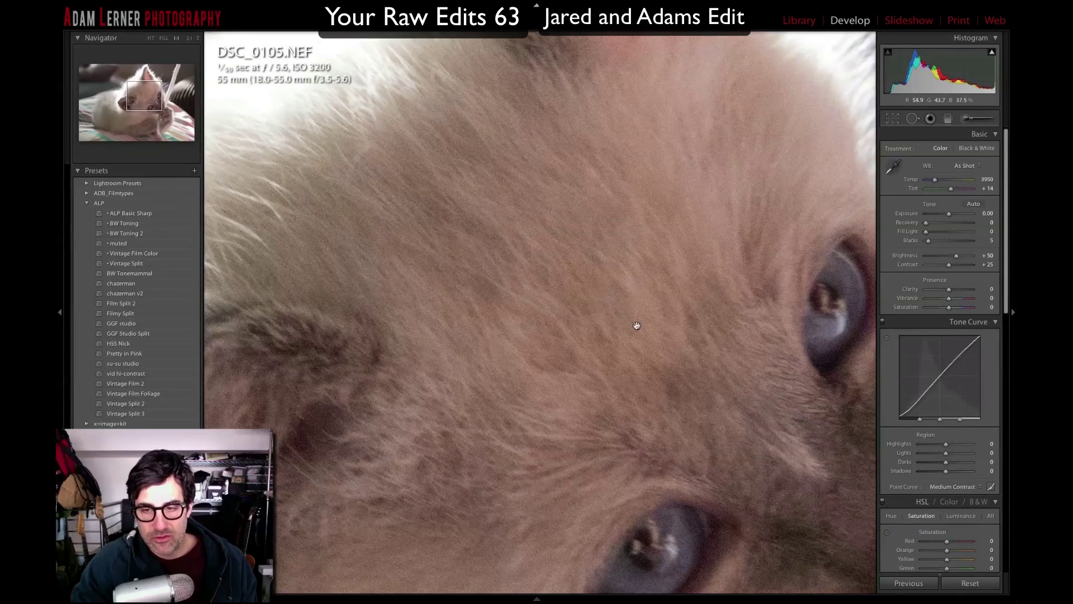
left_click_drag(635, 326, 550, 5)
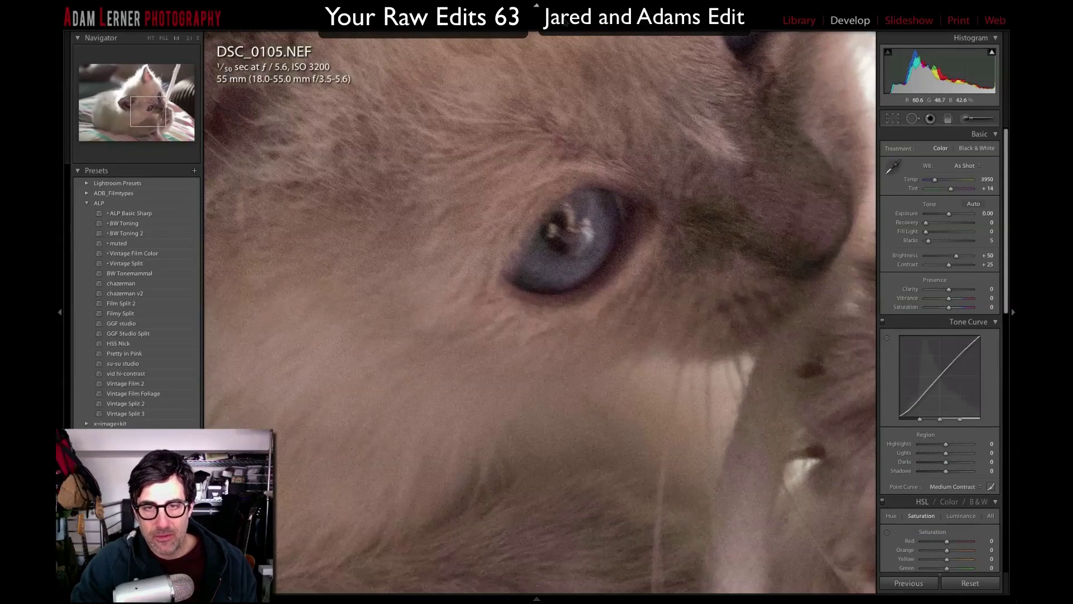
left_click(567, 88)
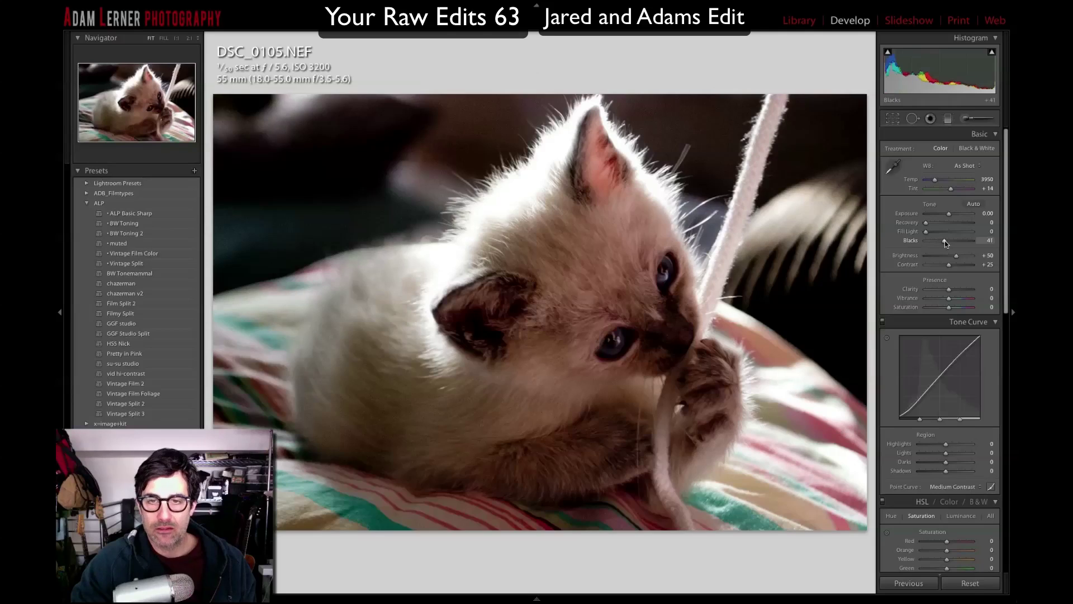
Step: Set the color photo's blacks to 0 and its contrast to +67
double_click(944, 240)
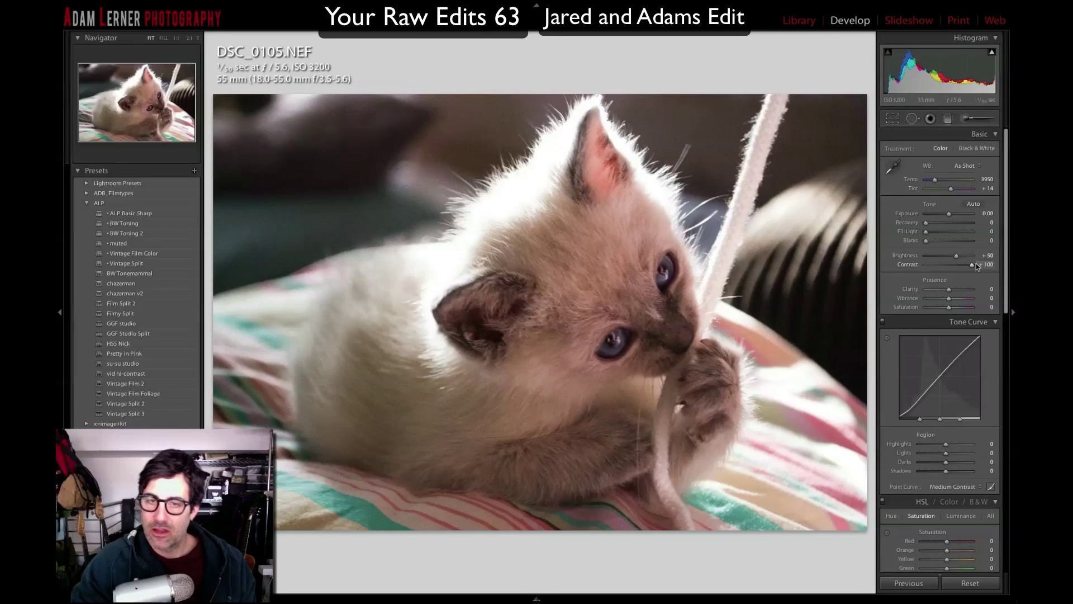
left_click_drag(976, 263, 960, 263)
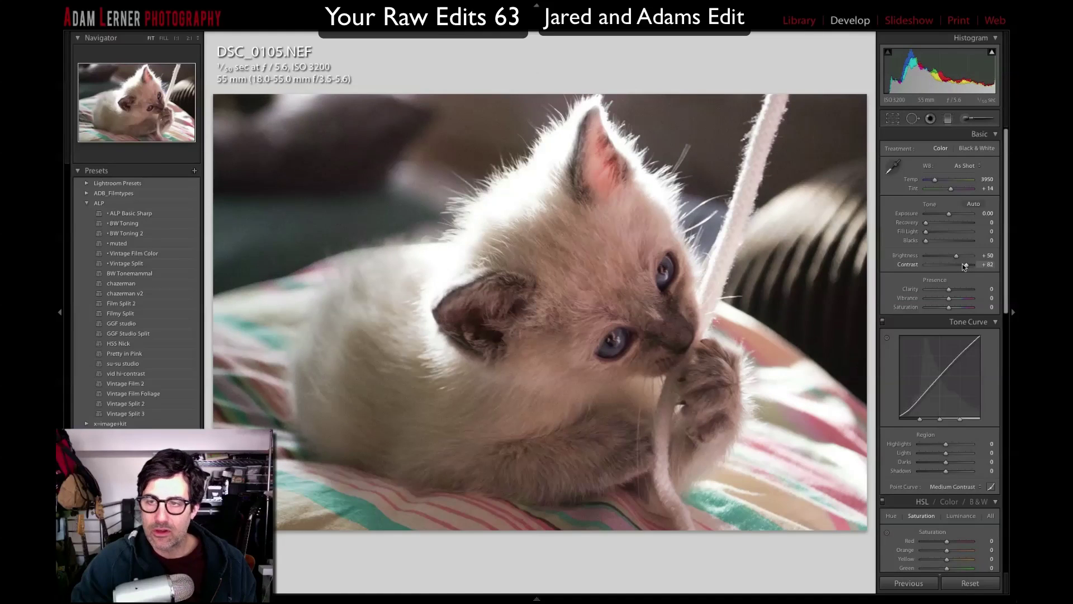
left_click_drag(963, 266, 960, 266)
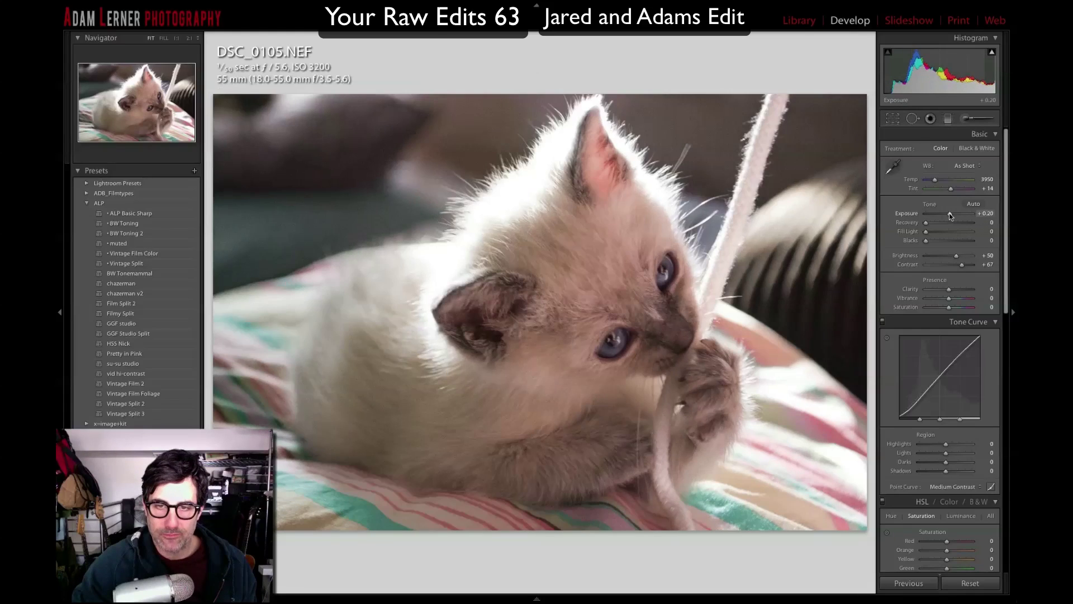
Step: Set the exposure to +0.05, the fill light to 41 and the blacks to 8
left_click_drag(949, 213, 937, 230)
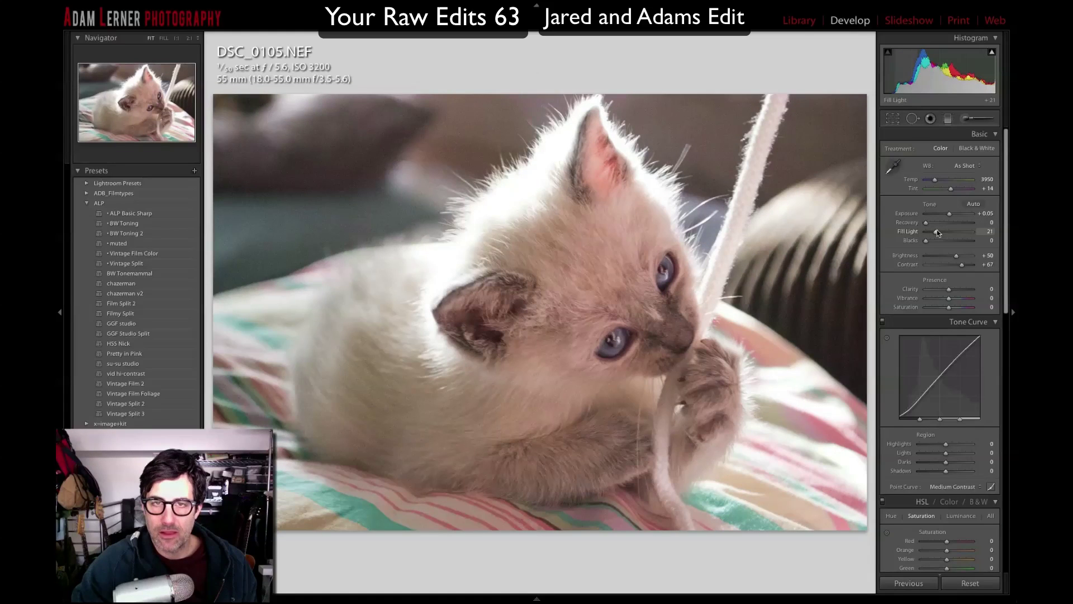
left_click_drag(938, 229, 939, 230)
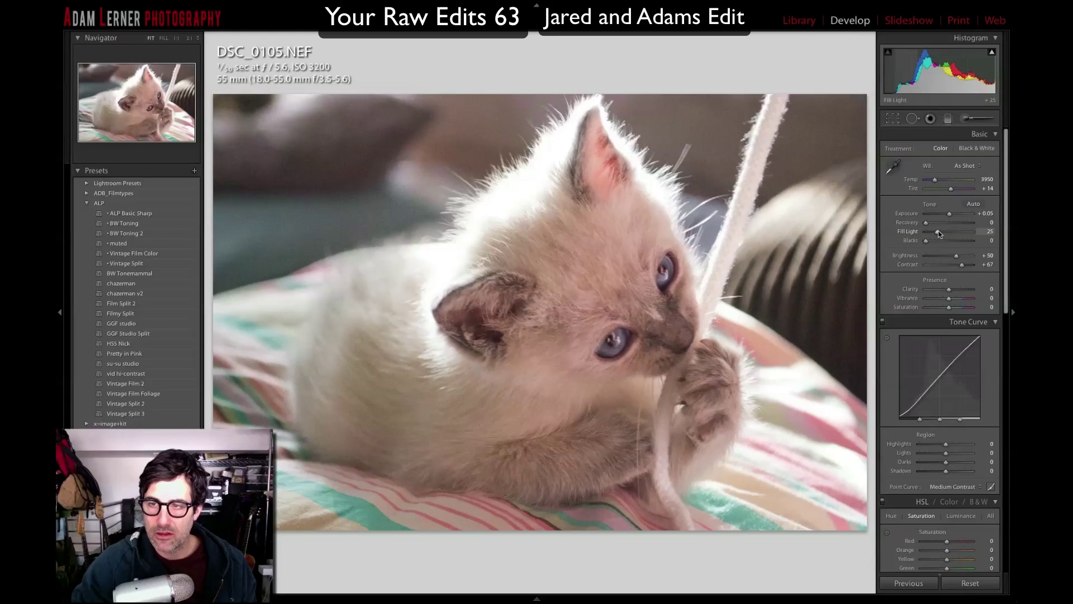
left_click_drag(942, 233, 946, 234)
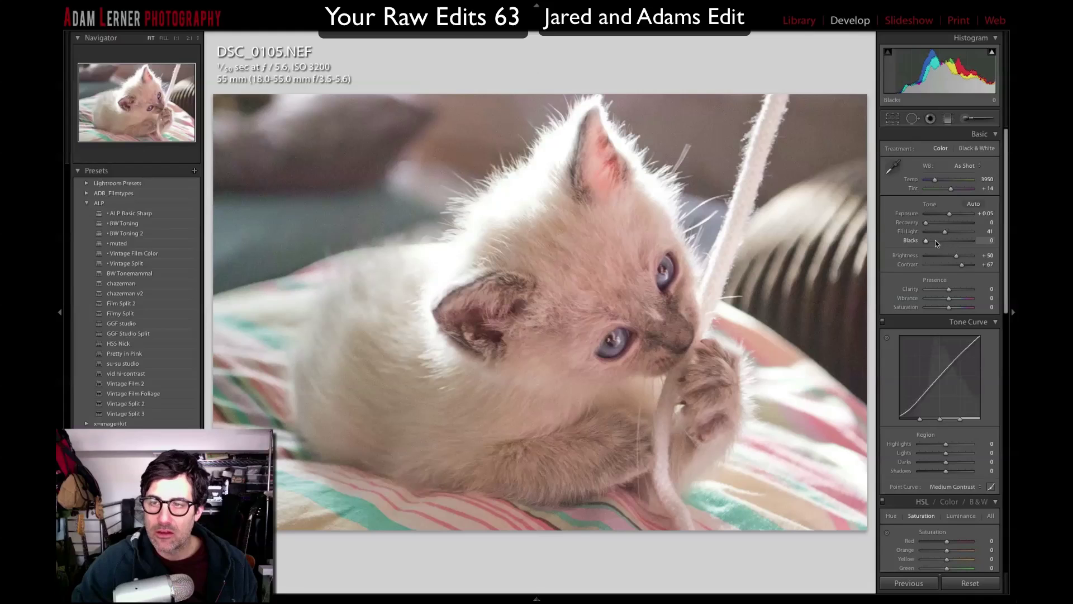
left_click_drag(925, 242, 929, 241)
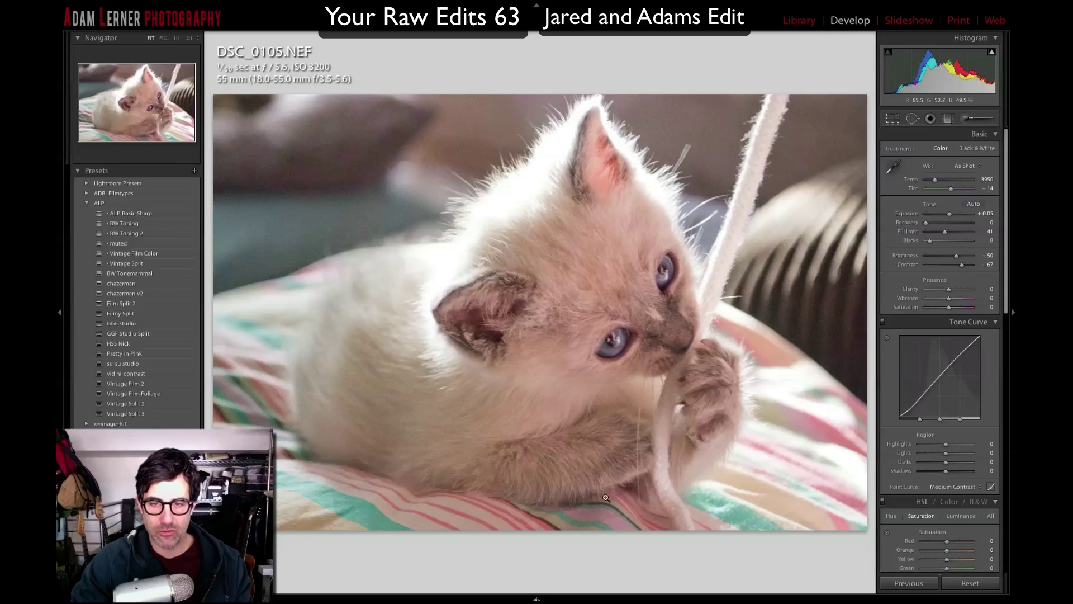
Step: Crop the photo slightly tighter from the bottom edge, keeping the original aspect ratio
key("r")
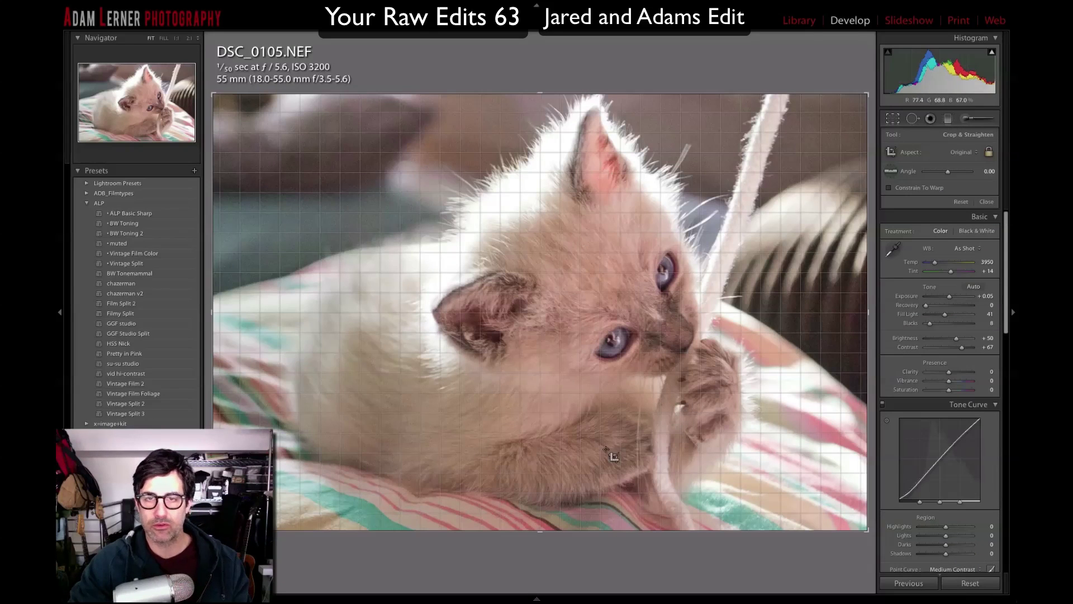
left_click_drag(569, 537, 543, 521)
key("r")
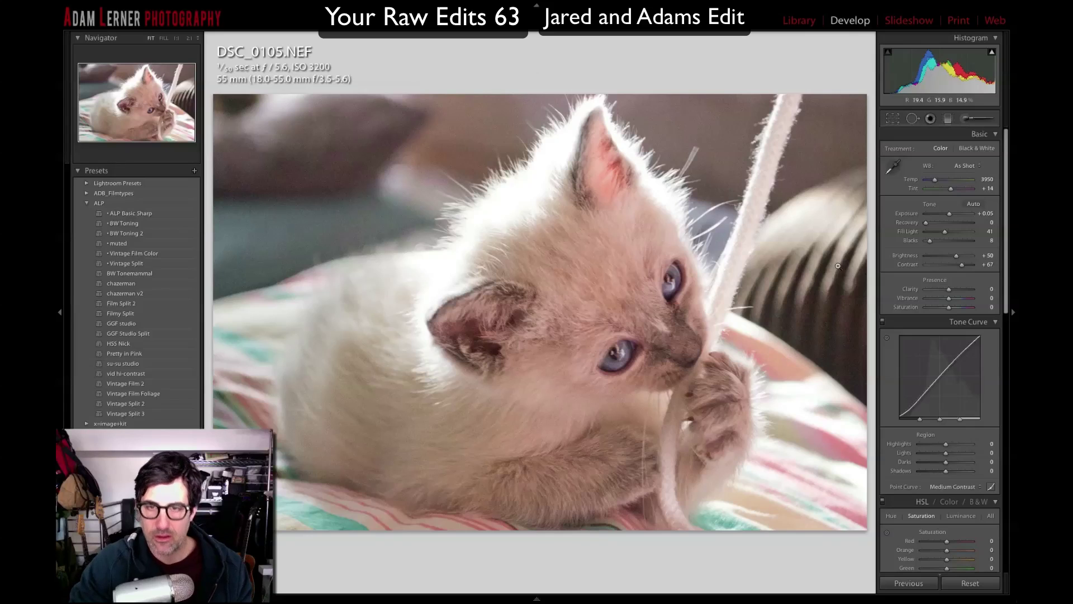
Step: Raise the blue saturation to +13 and the blue luminance to +10
scroll(951, 423, "down", 5)
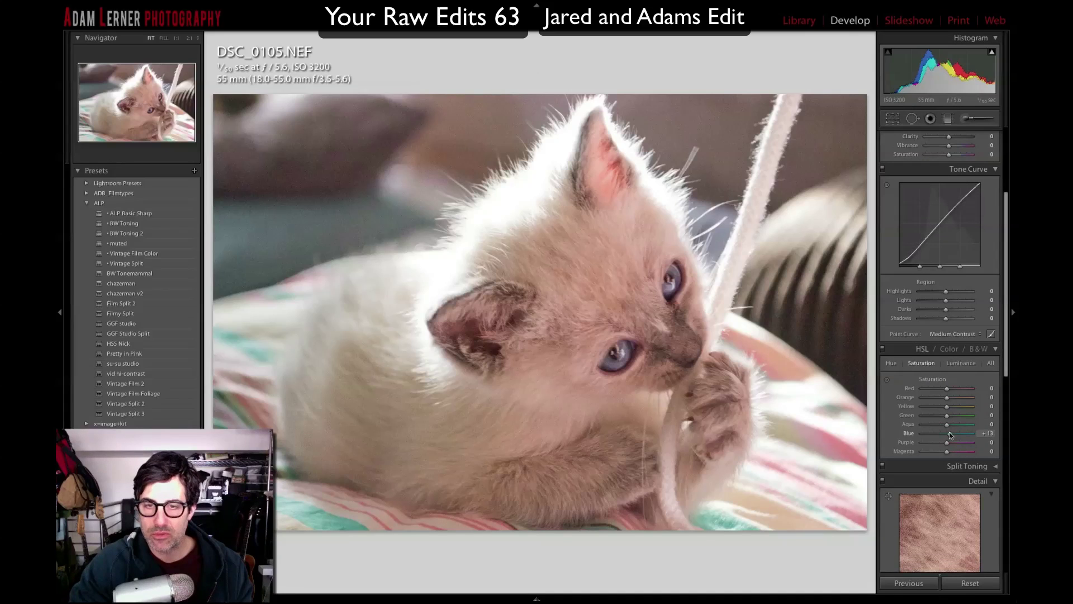
left_click(961, 363)
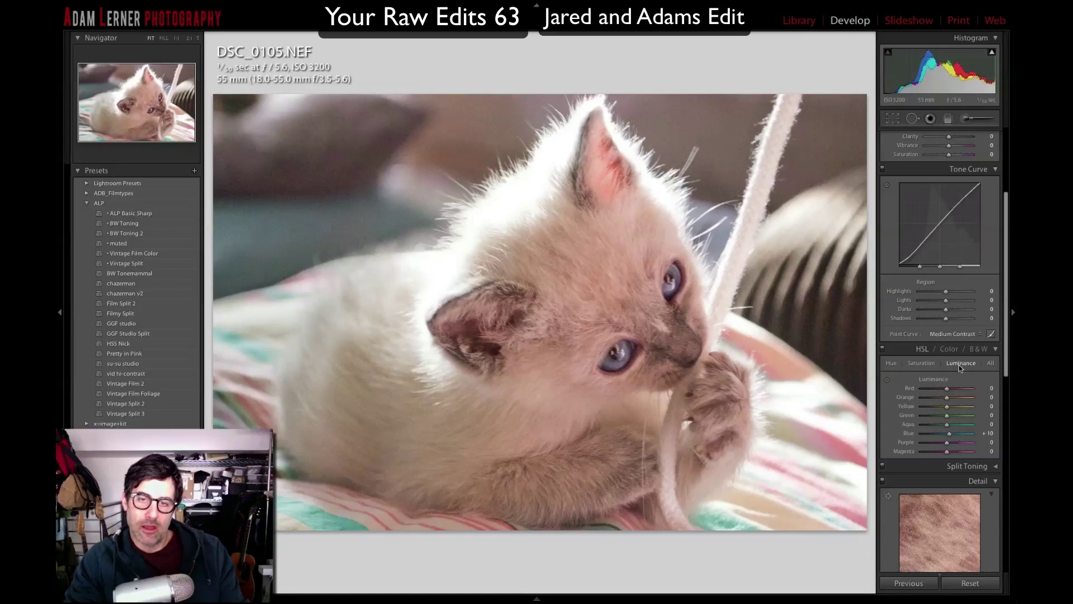
Step: With the detail preview on the lower eye, set sharpening amount to 63, masking to 73 and luminance noise reduction to 53
scroll(954, 335, "down", 5)
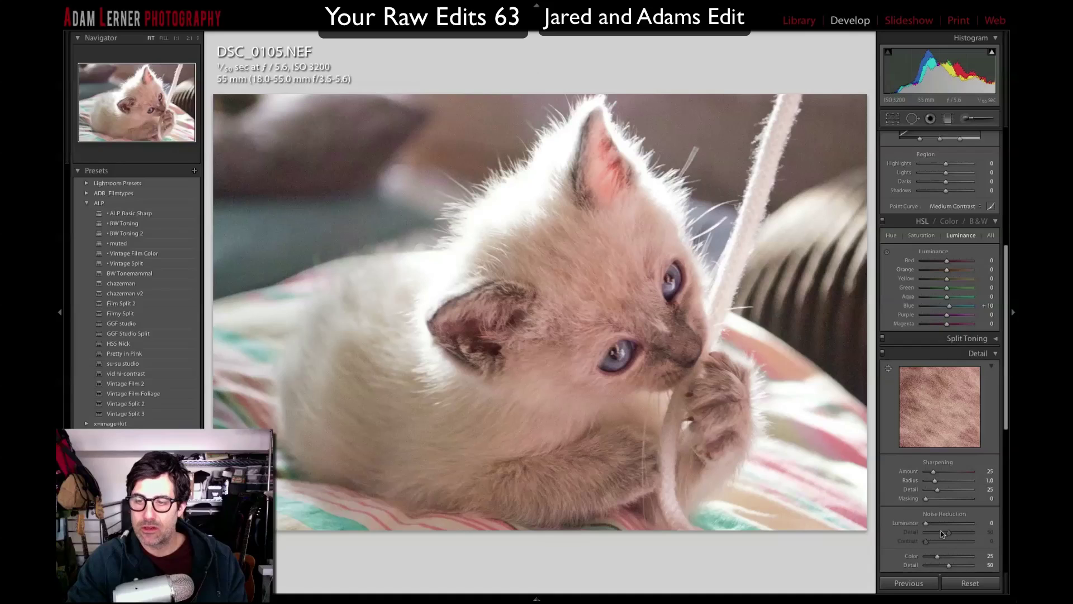
left_click(613, 360)
left_click_drag(933, 471, 959, 499)
key("alt")
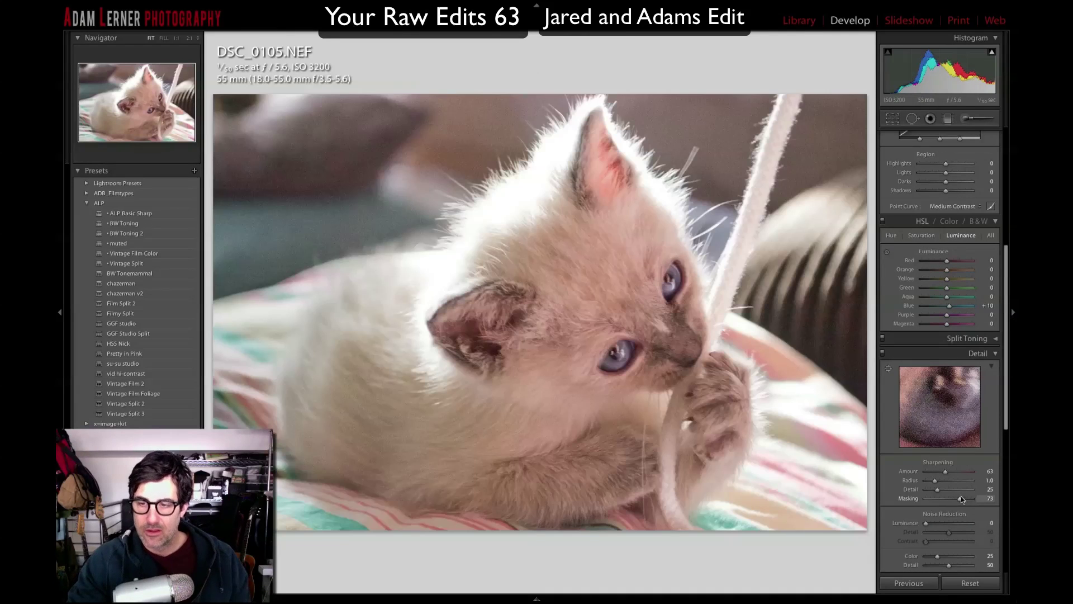
scroll(932, 486, "down", 3)
left_click_drag(926, 433, 953, 433)
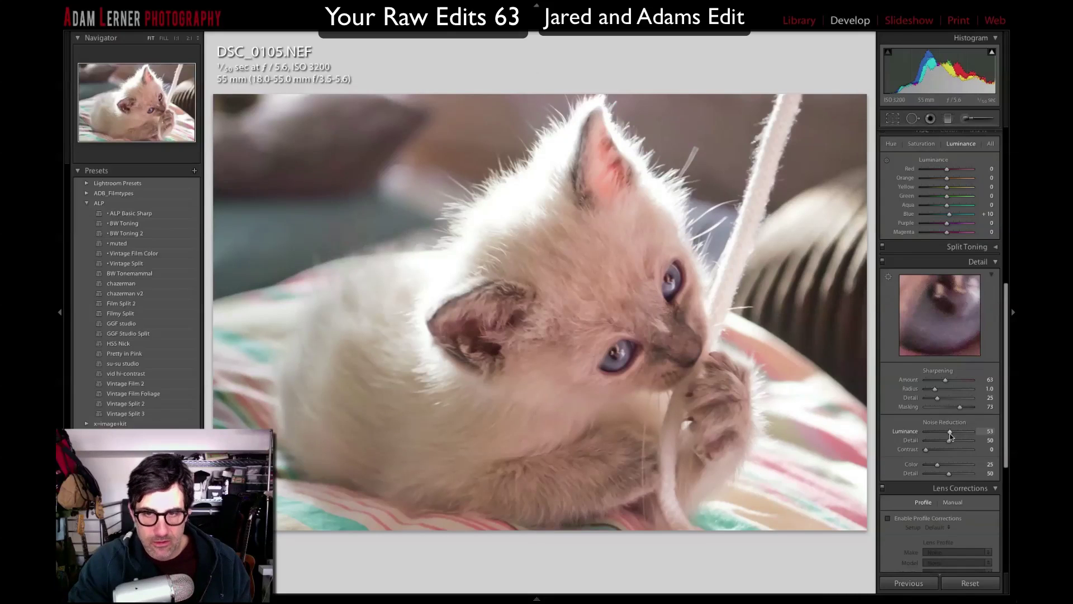
Step: Set color noise reduction to 0 and compare the photo with its unedited version
left_click_drag(926, 449, 901, 469)
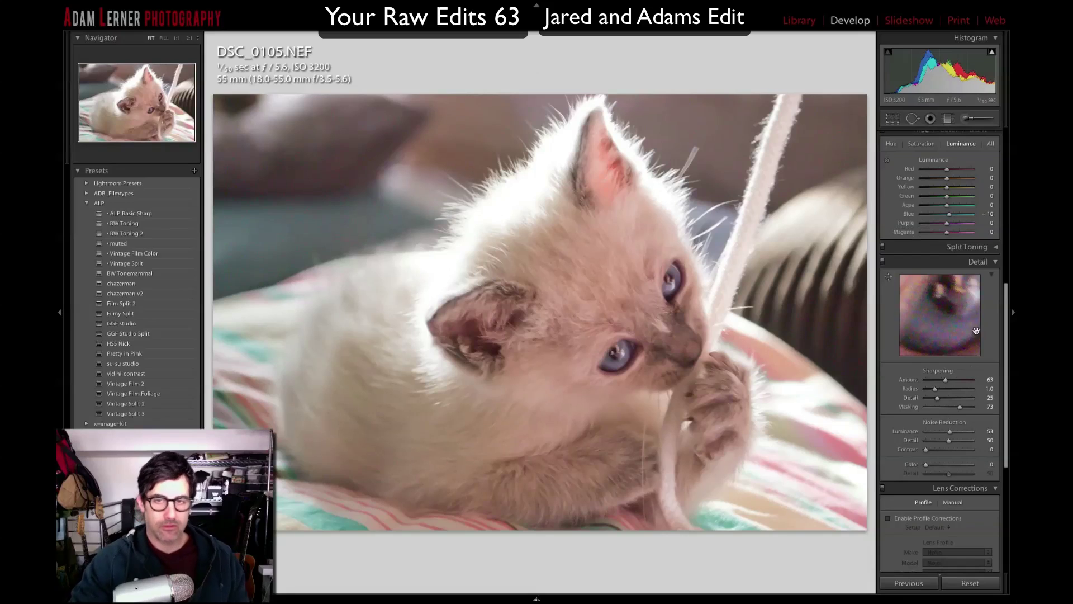
scroll(975, 332, "up", 10)
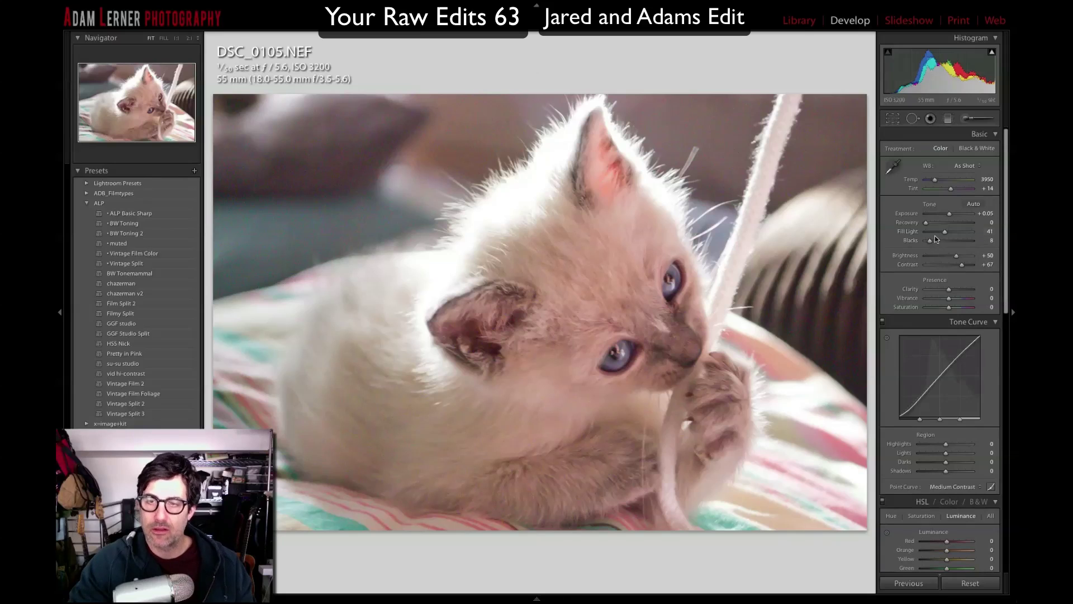
key("backslash")
key("backslash")
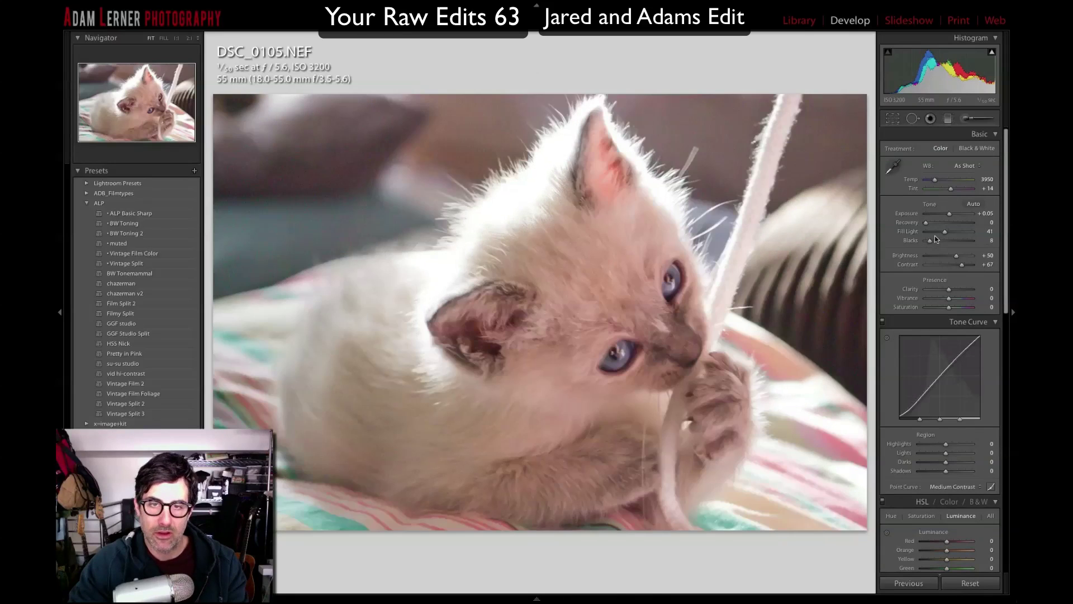
key("backslash")
key("backslash")
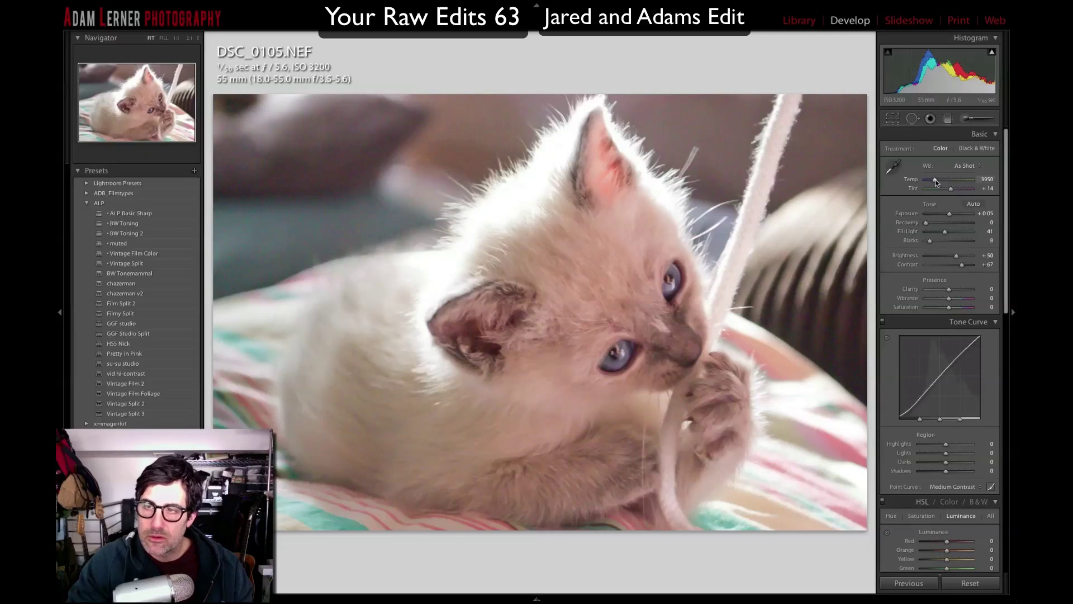
Step: Cool the white balance temperature to 3803 and compare the photo before and after the edits
left_click_drag(934, 179, 933, 181)
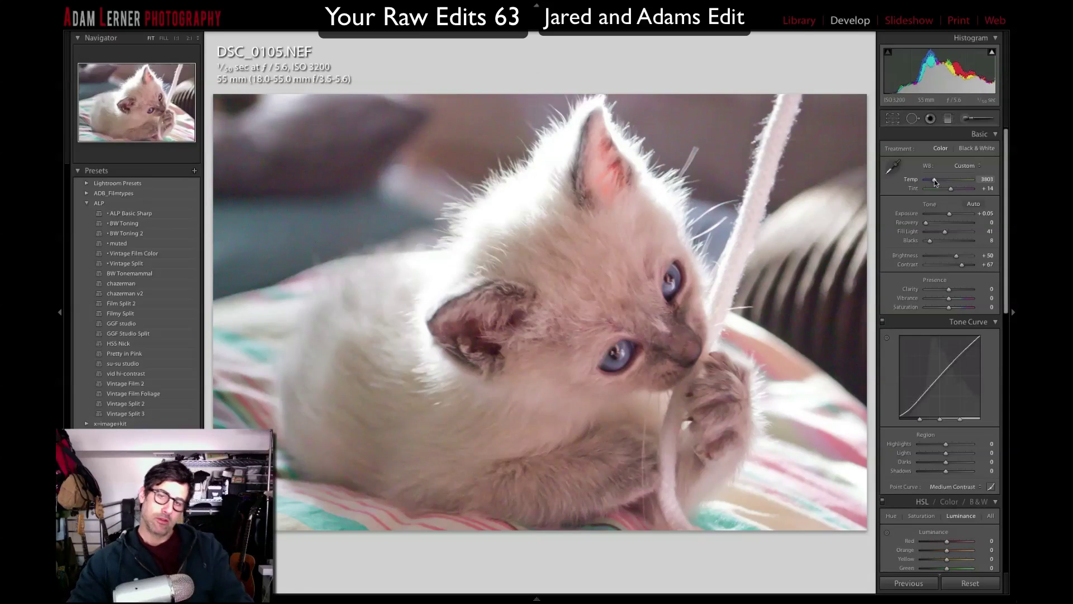
key("backslash")
key("backslash")
key("backslash")
key("backslash")
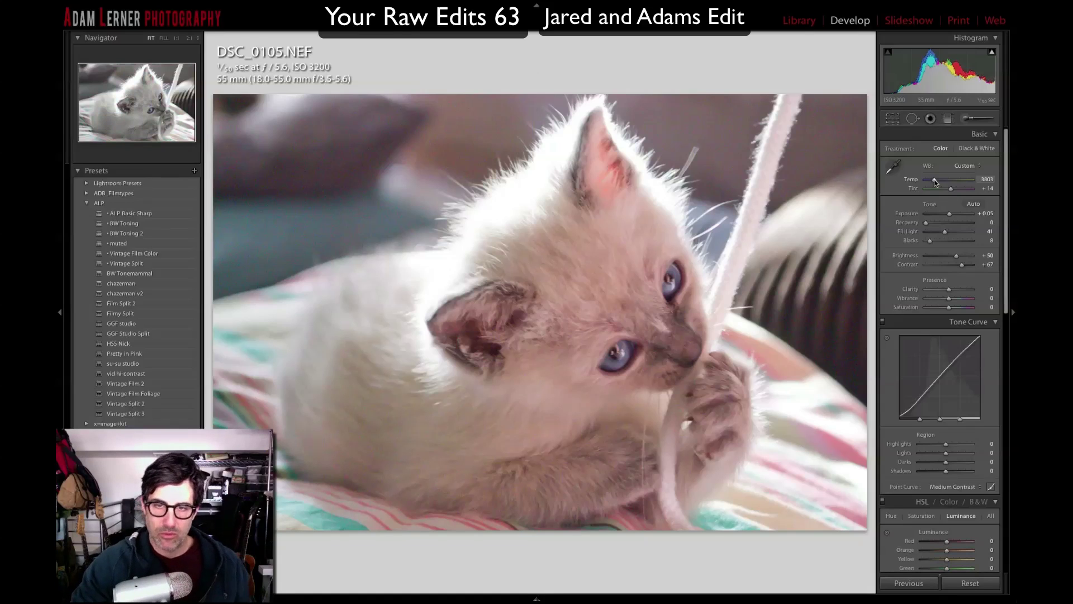
Step: Convert the photo to black and white and set contrast to +87, clarity to +59 and fill light to 54
key("v")
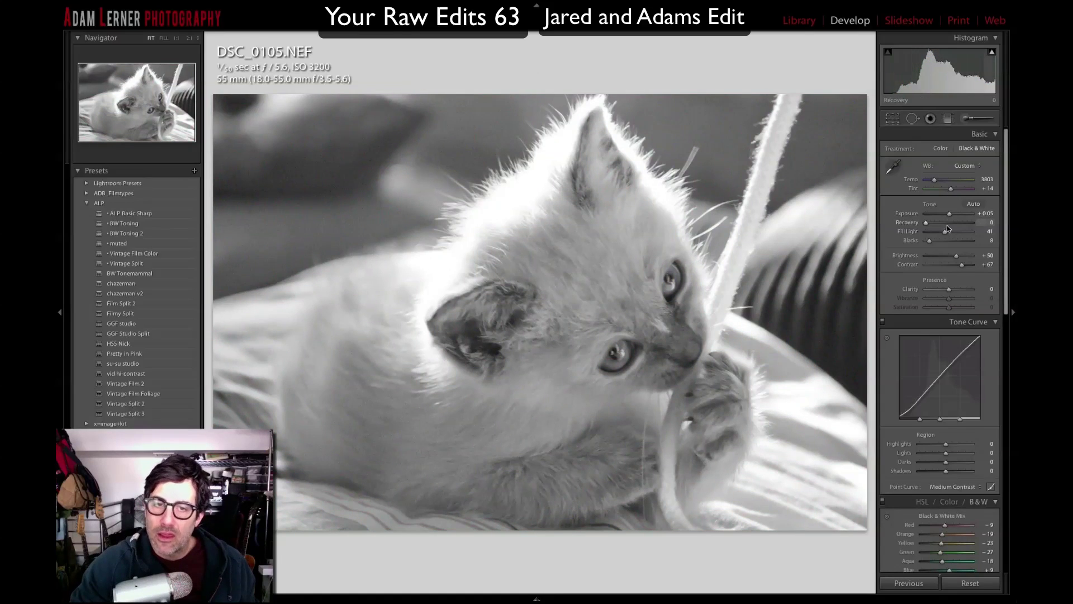
mouse_move(960, 270)
left_mouse_down()
mouse_move(976, 267)
mouse_move(962, 290)
left_mouse_up()
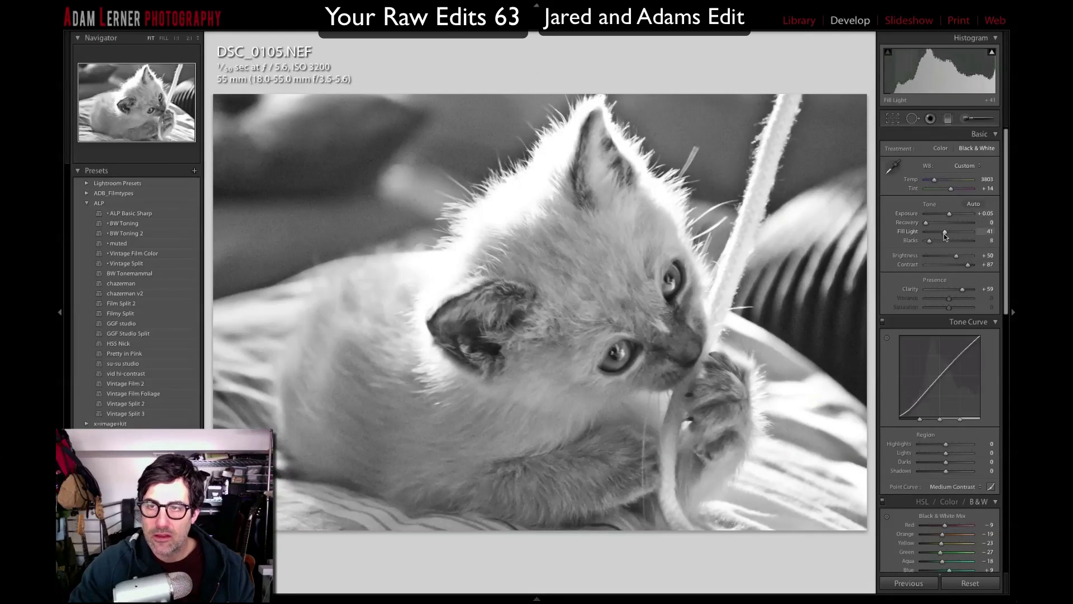
left_click_drag(945, 233, 951, 234)
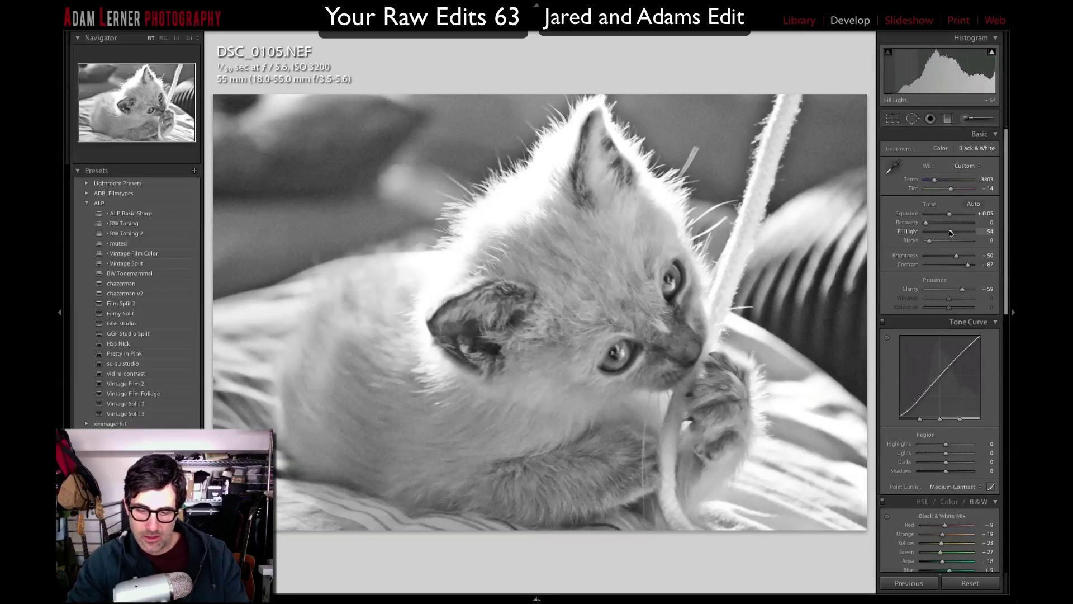
key("backslash")
key("backslash")
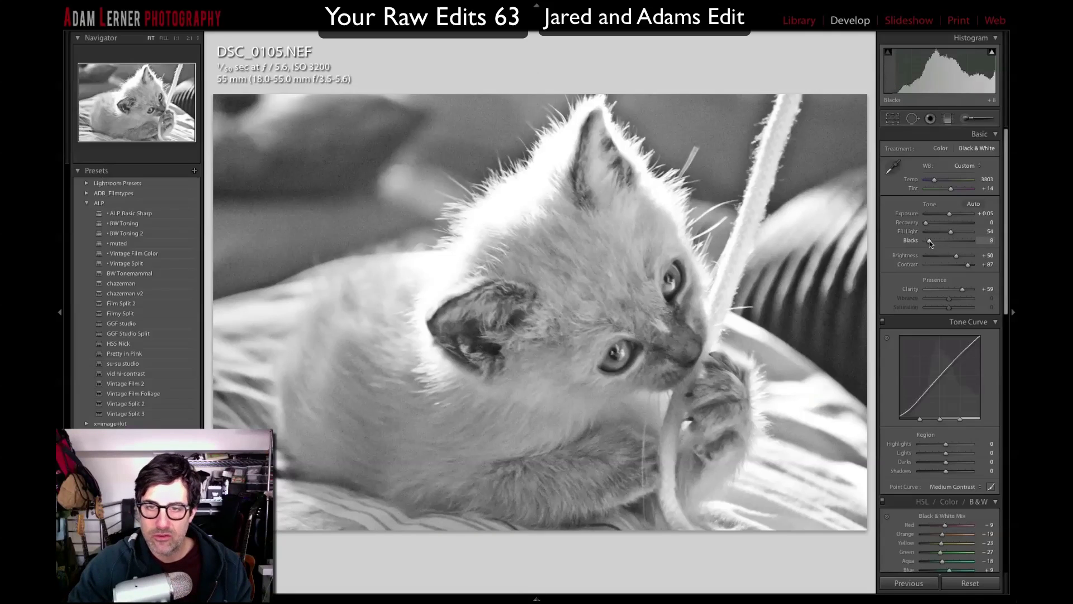
Step: Set the blacks to 12 and add a post-crop vignette with amount -30, roundness +23 and feather 70
left_click_drag(929, 241, 932, 243)
scroll(939, 245, "down", 8)
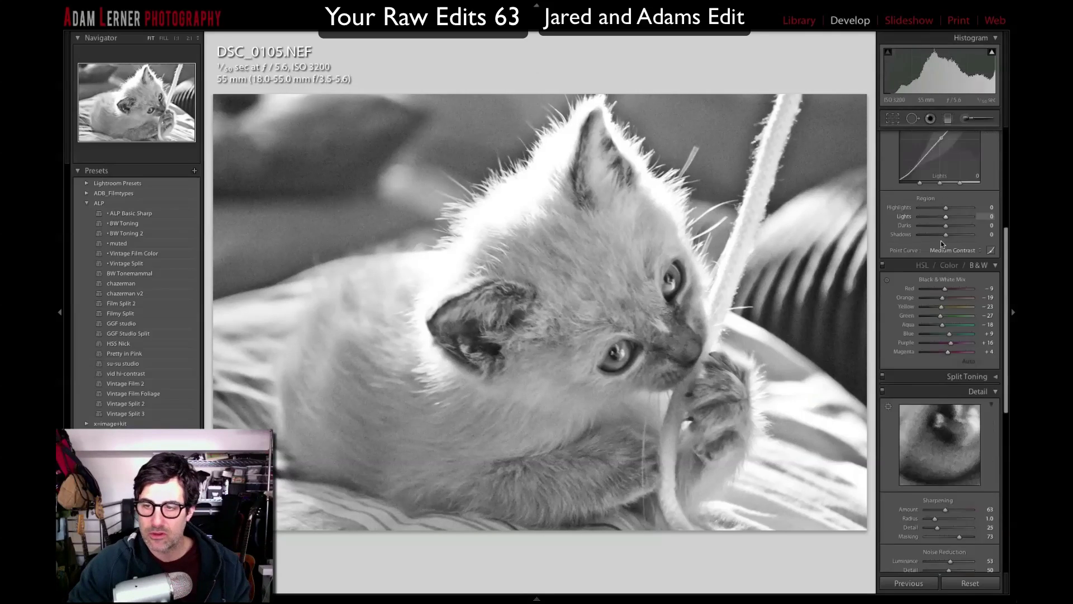
scroll(942, 244, "down", 5)
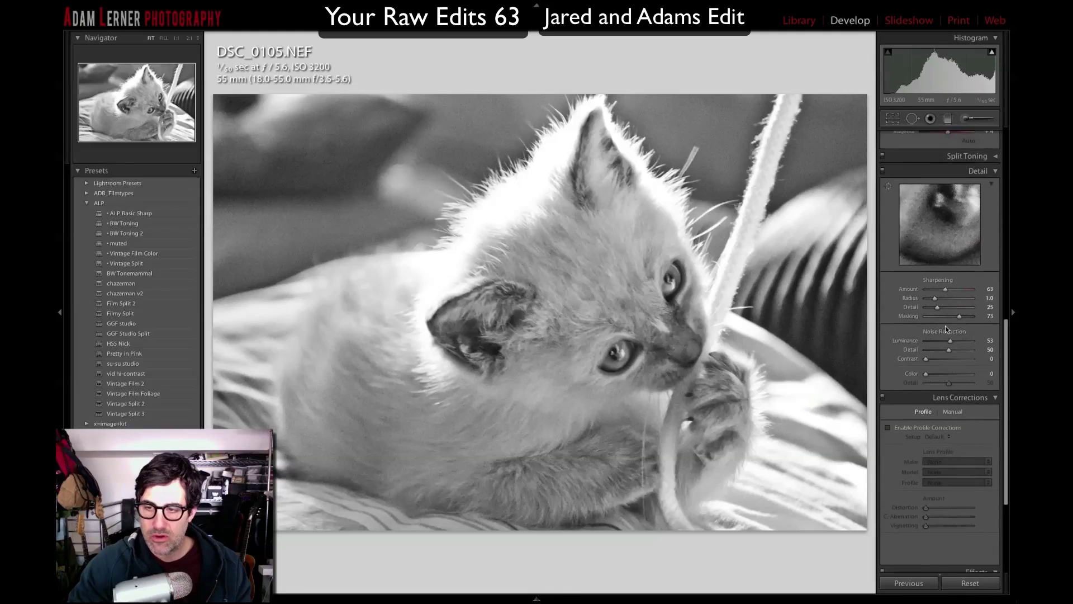
scroll(943, 379, "down", 2)
left_click_drag(948, 445, 959, 474)
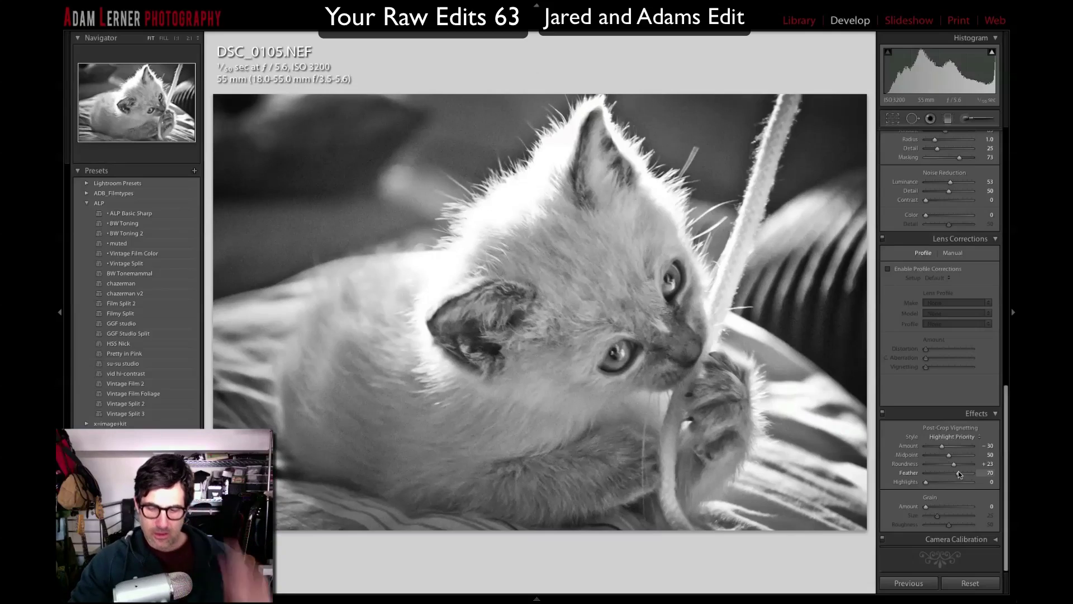
key("backslash")
key("backslash")
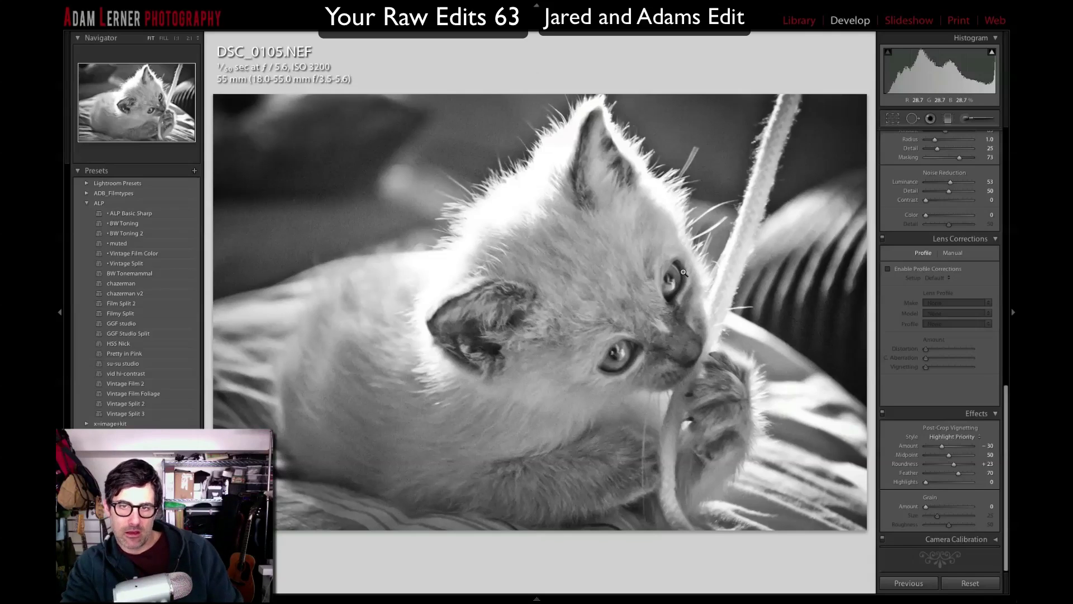
Step: Deepen the blacks to 14
scroll(922, 257, "up", 5)
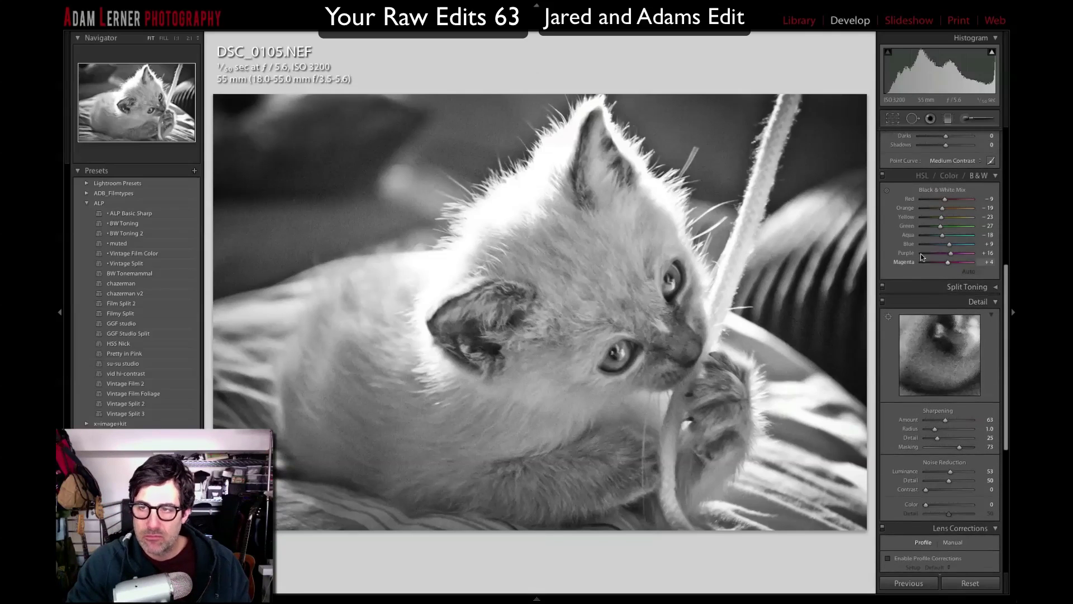
scroll(922, 257, "up", 5)
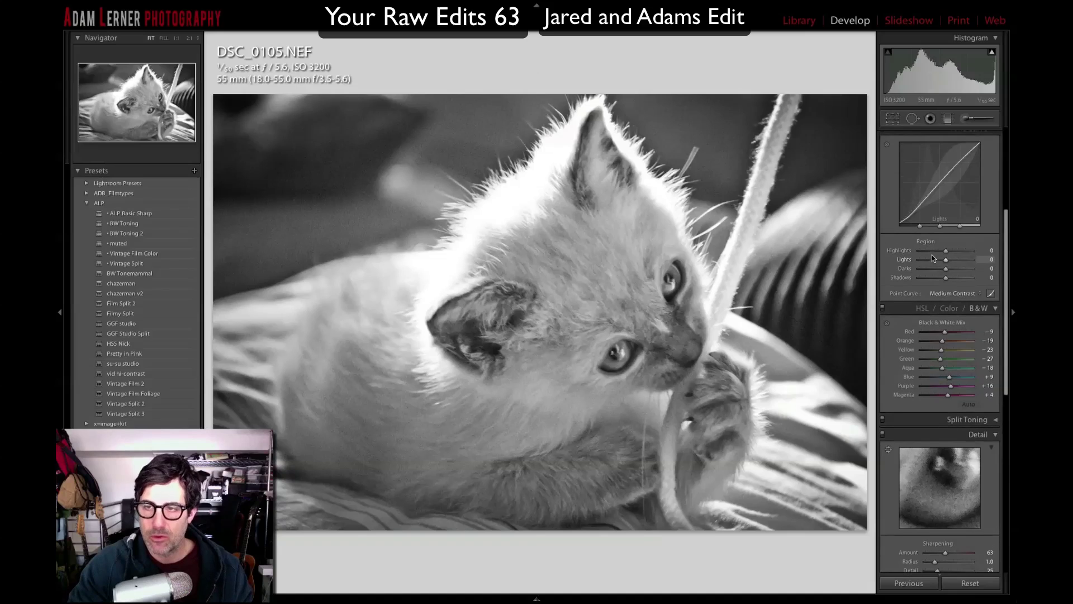
scroll(944, 246, "up", 7)
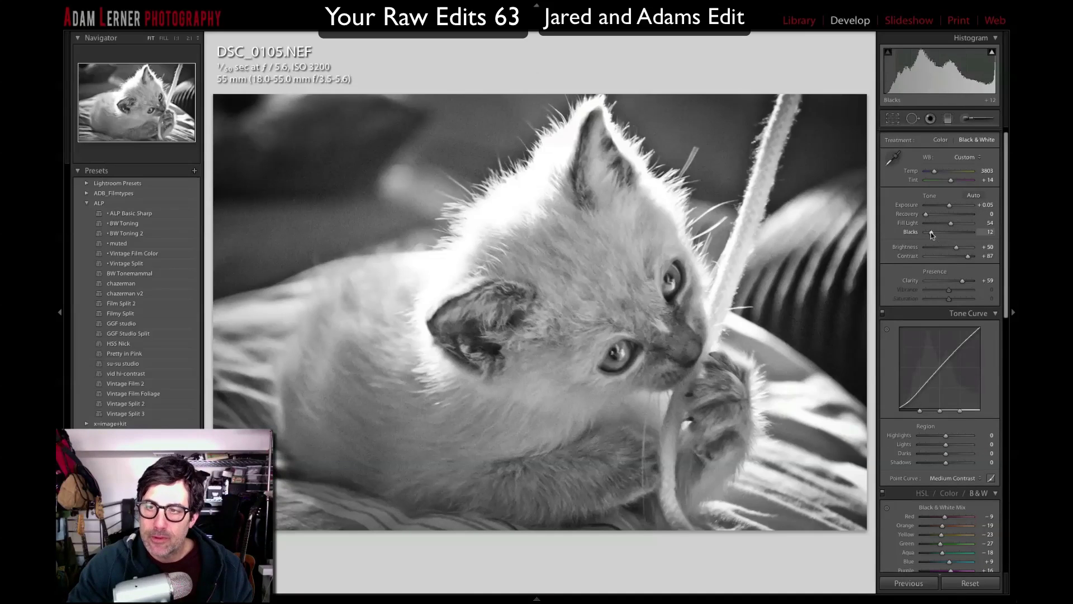
left_click_drag(932, 234, 933, 234)
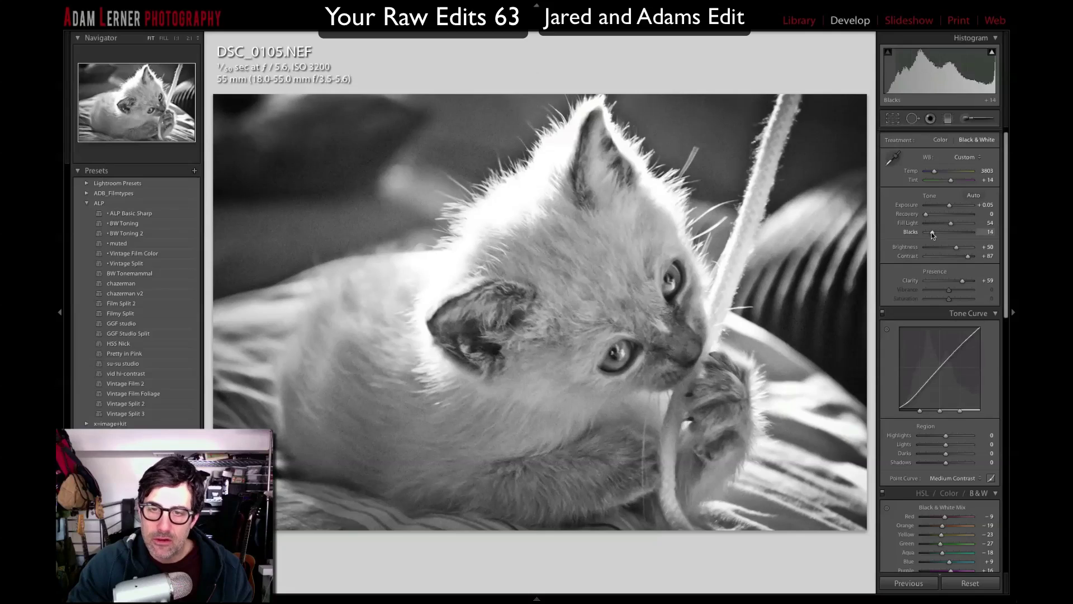
Step: Try the BW Toning preset and the Pretty in Pink preset on the black-and-white photo
left_click(148, 224)
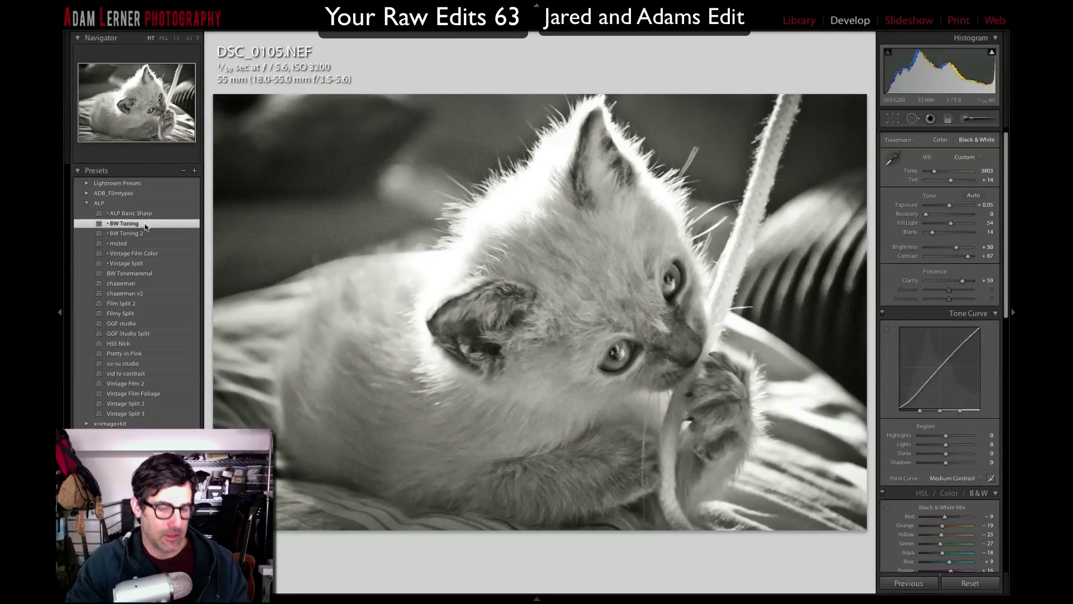
key("ctrl+z")
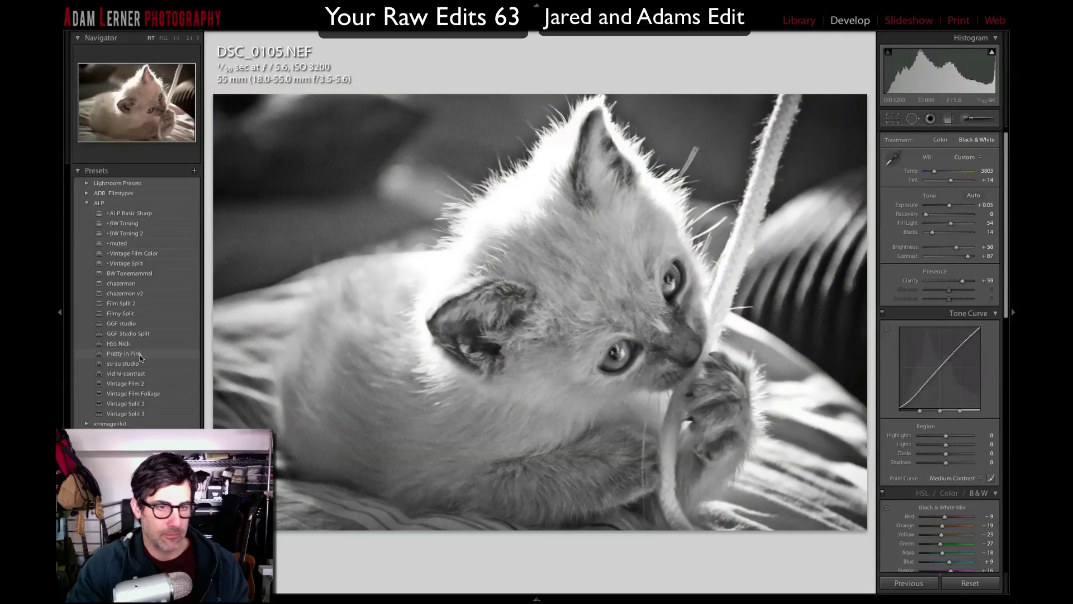
left_click(140, 355)
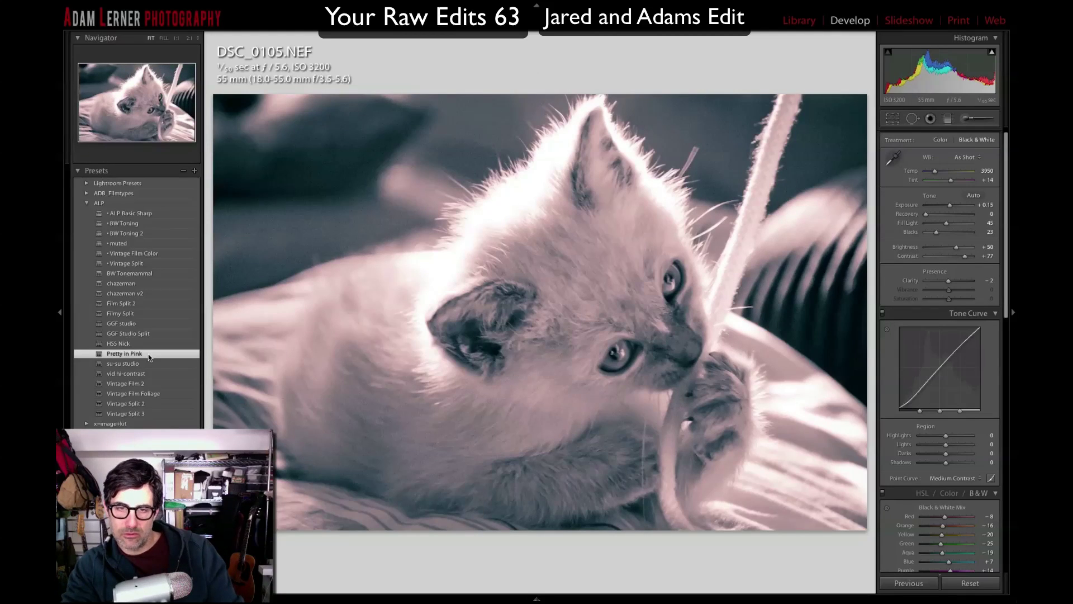
key("ctrl+z")
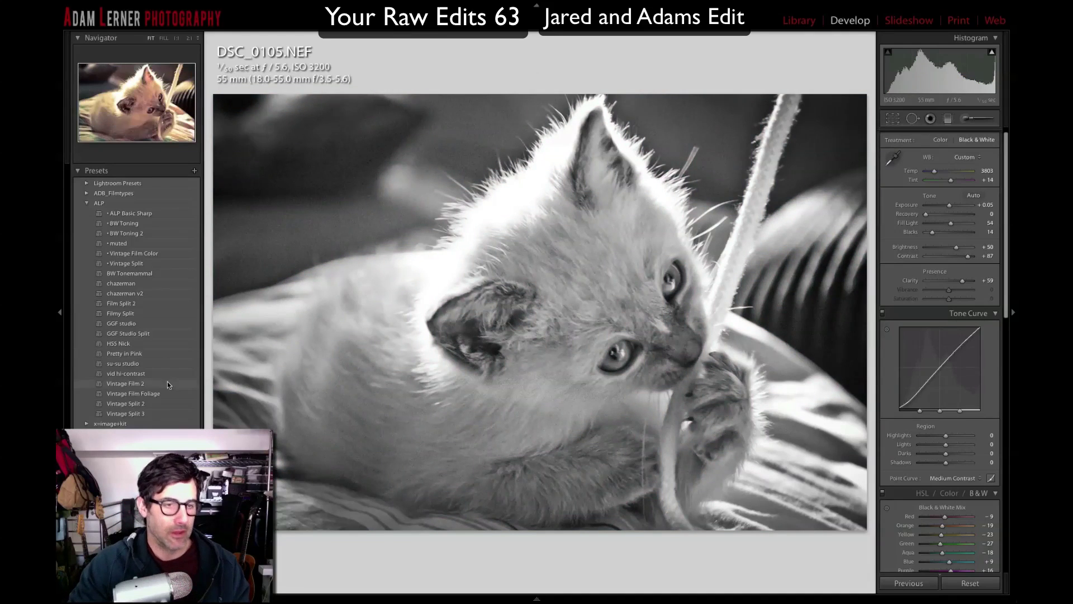
Step: Apply the Pretty in Pink preset and review its tone, black-and-white mix, detail and vignette settings
left_click(142, 356)
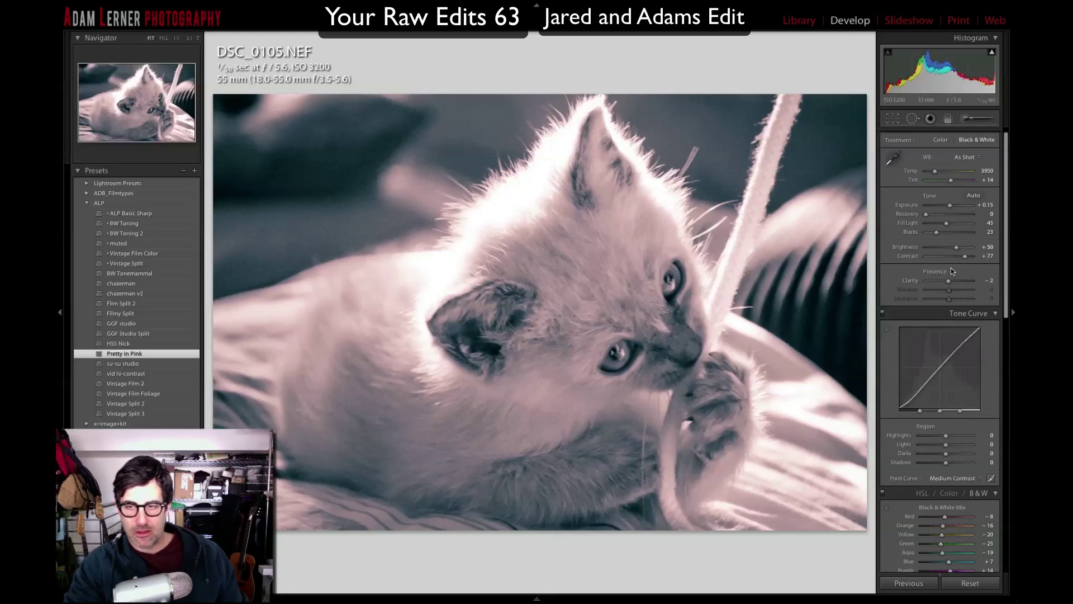
scroll(952, 271, "down", 5)
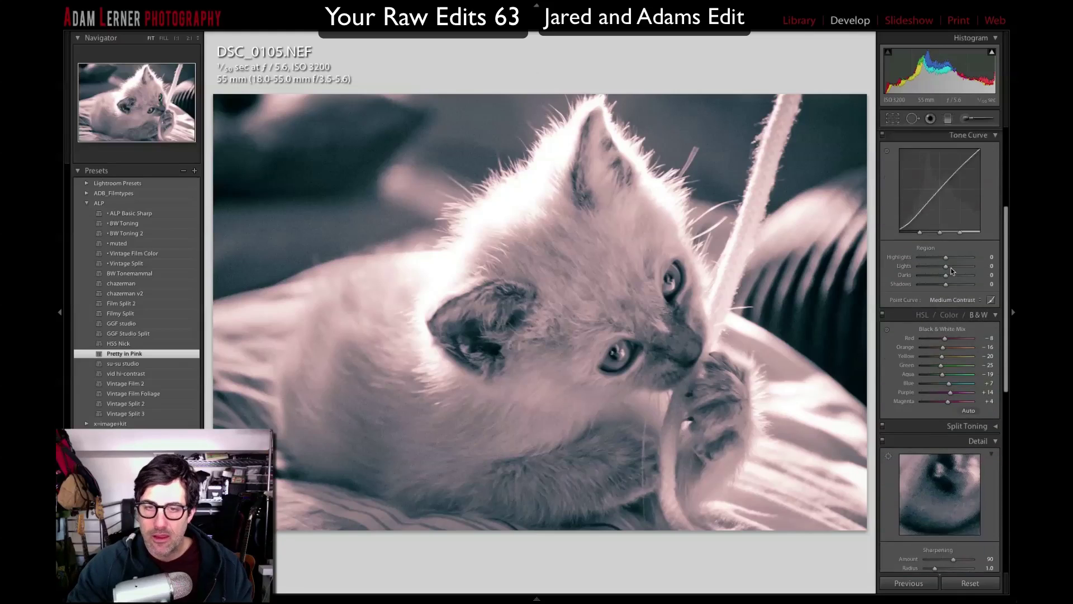
scroll(952, 271, "down", 2)
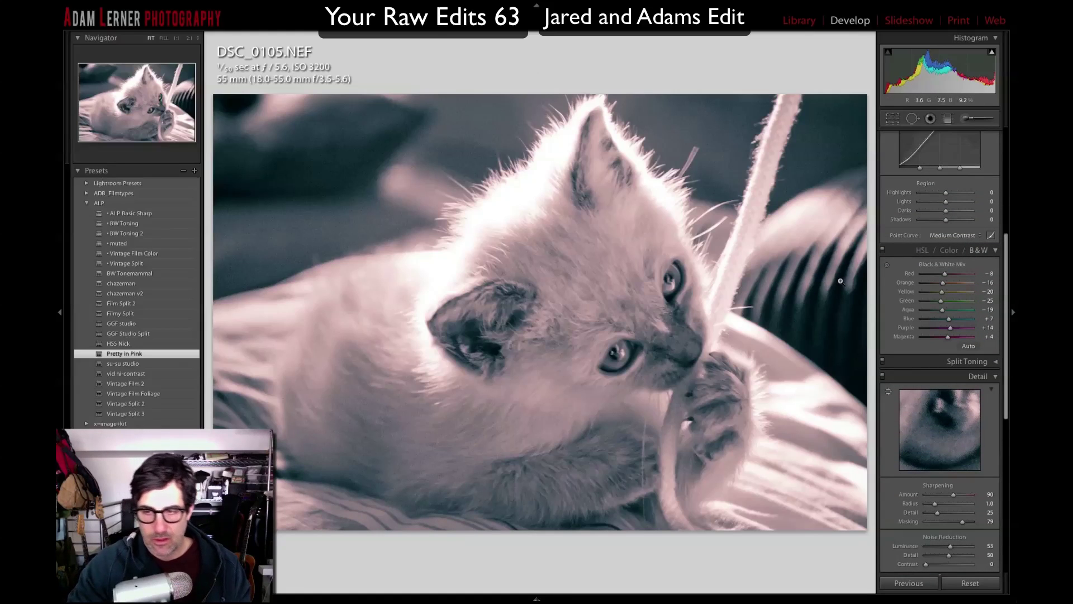
scroll(893, 294, "down", 8)
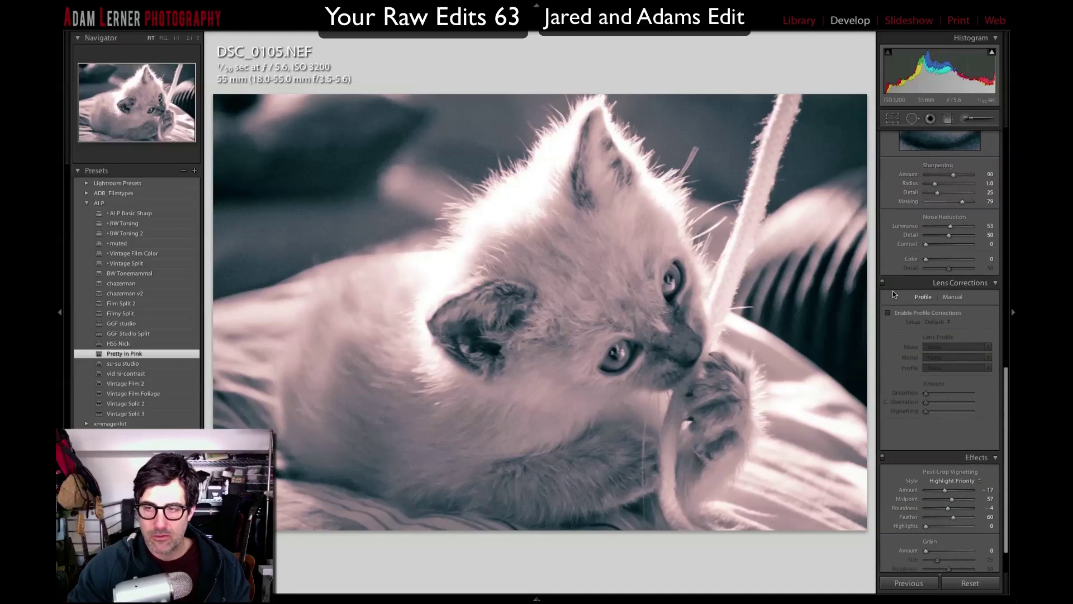
key("shift")
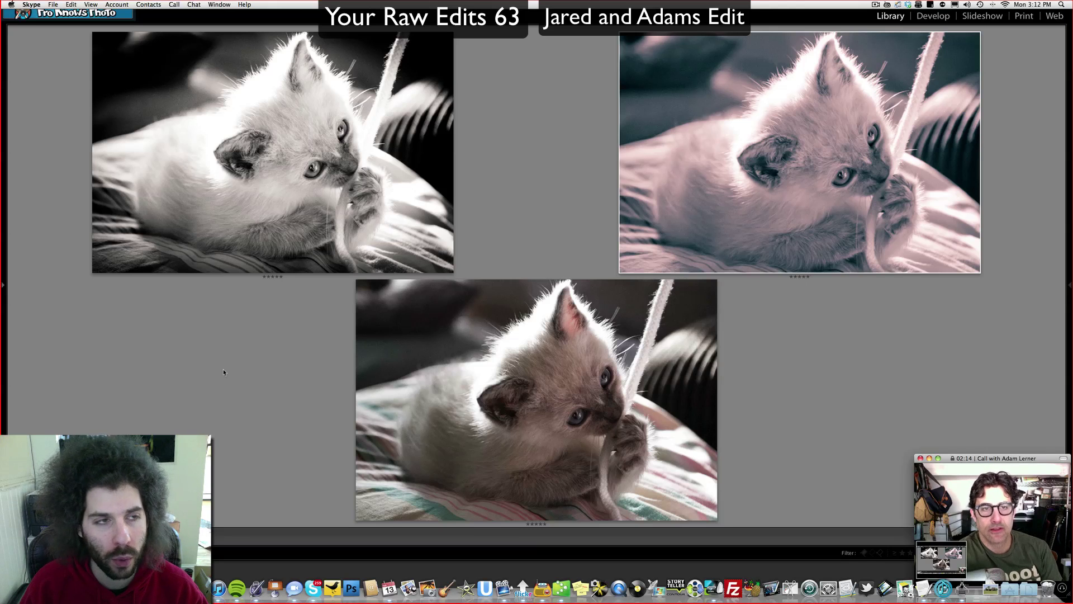
left_click(223, 372)
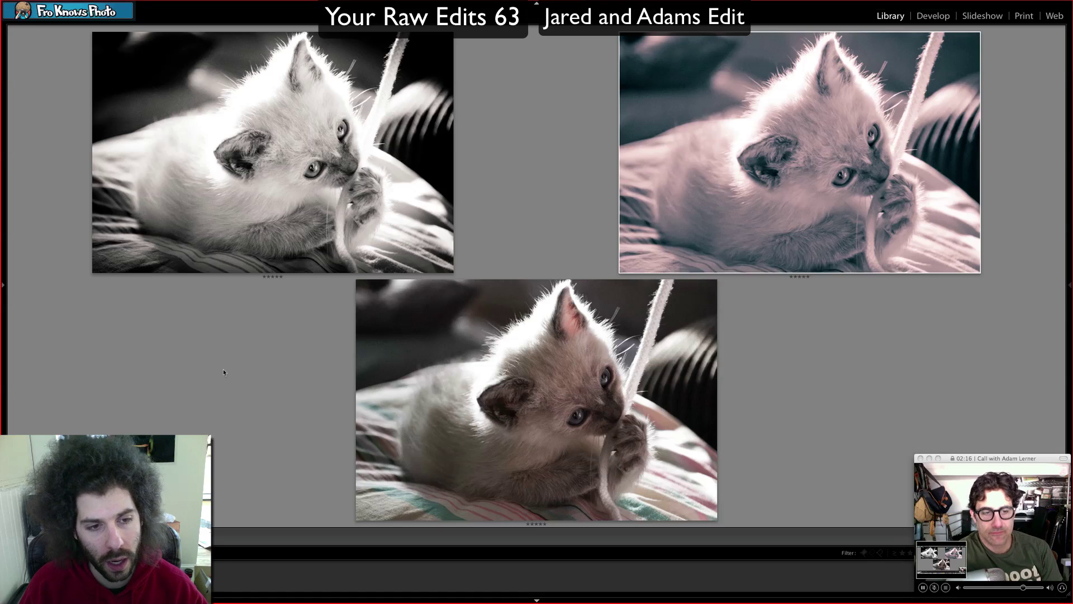
mouse_move(266, 223)
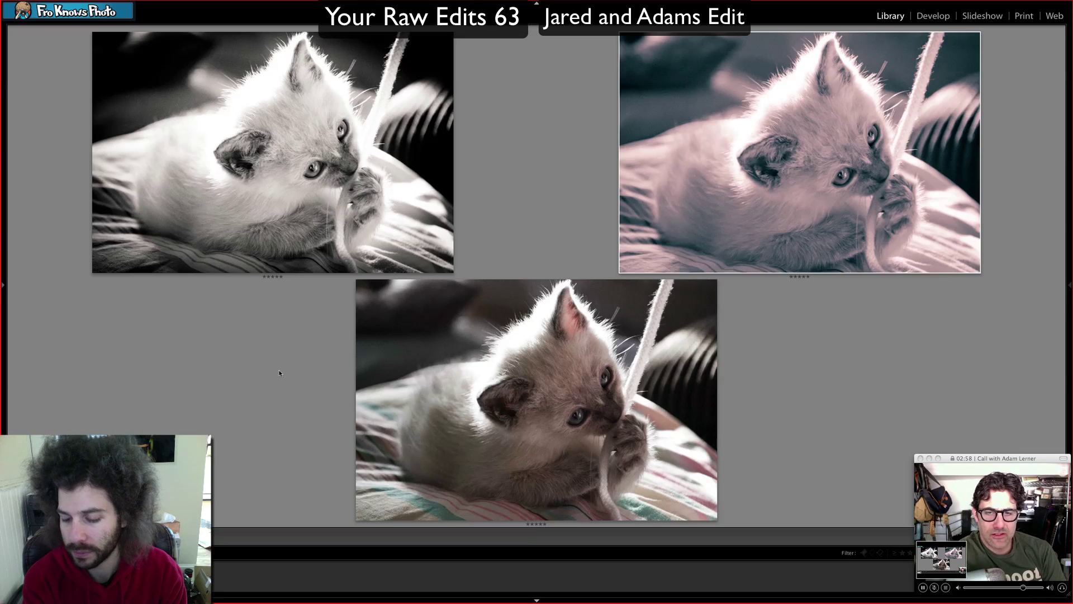
key("XF86AudioLowerVolume")
key("XF86AudioLowerVolume")
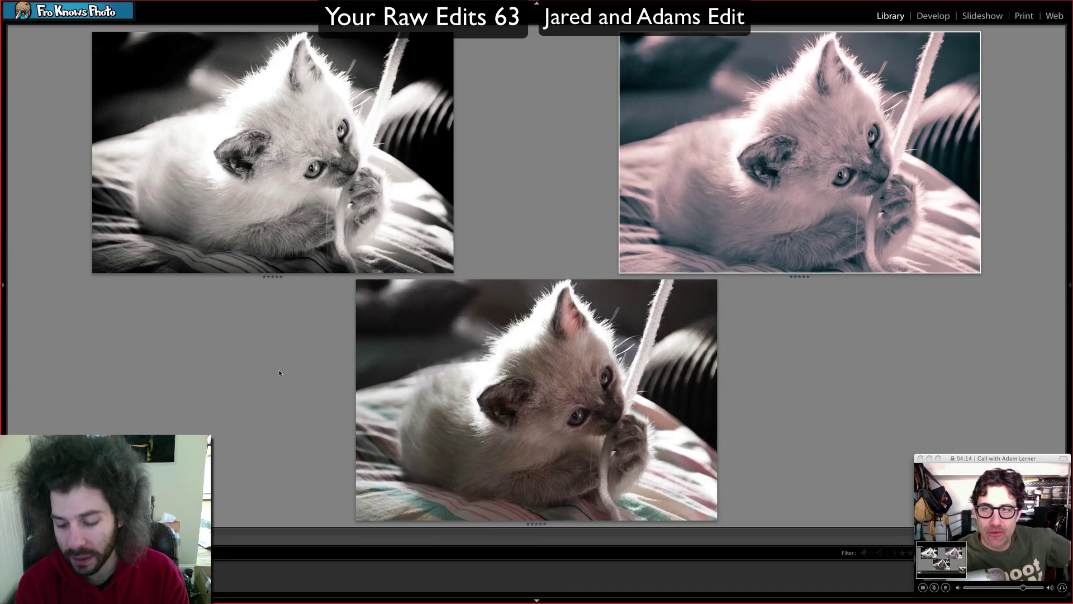
key("XF86AudioLowerVolume")
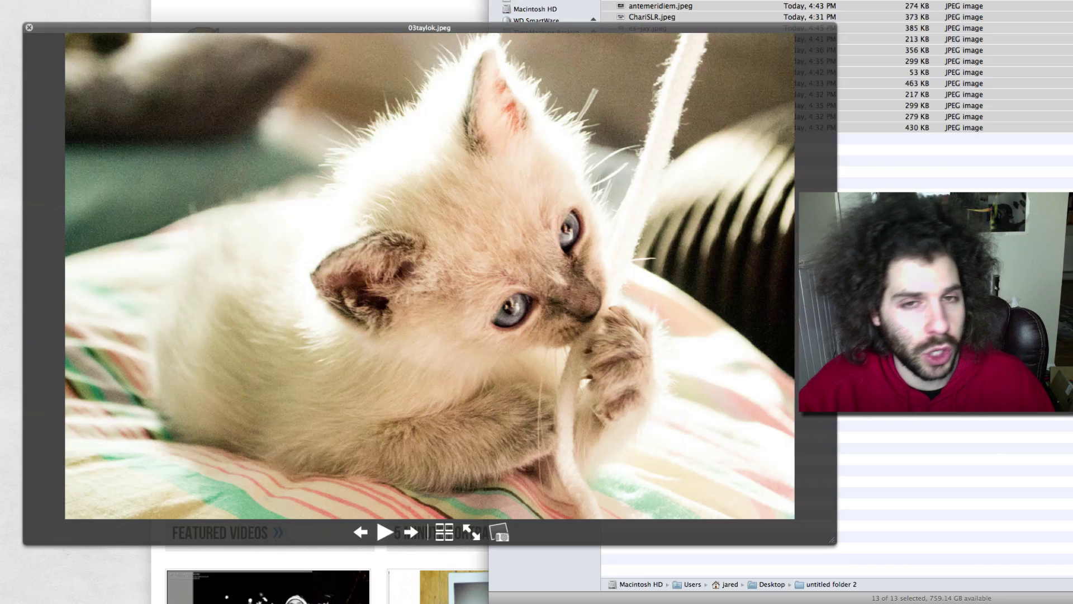
key("Right")
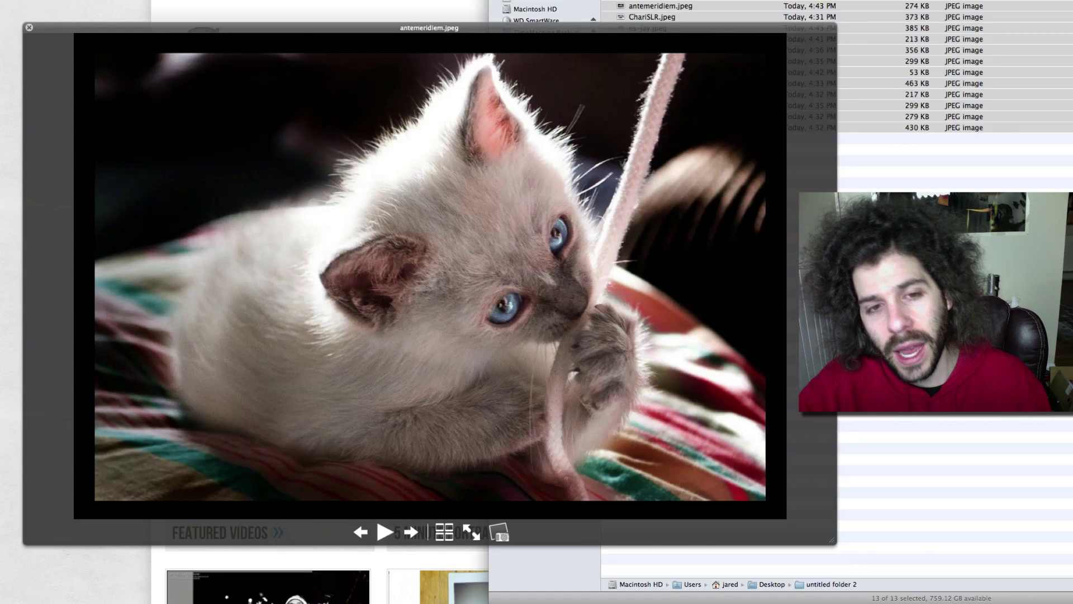
key("Left")
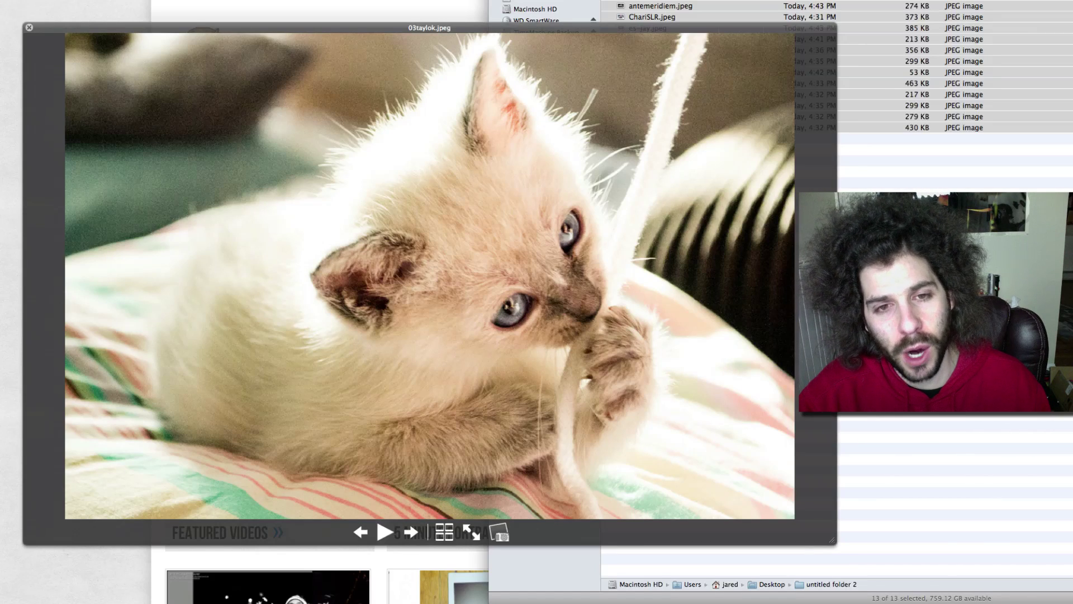
key("Right")
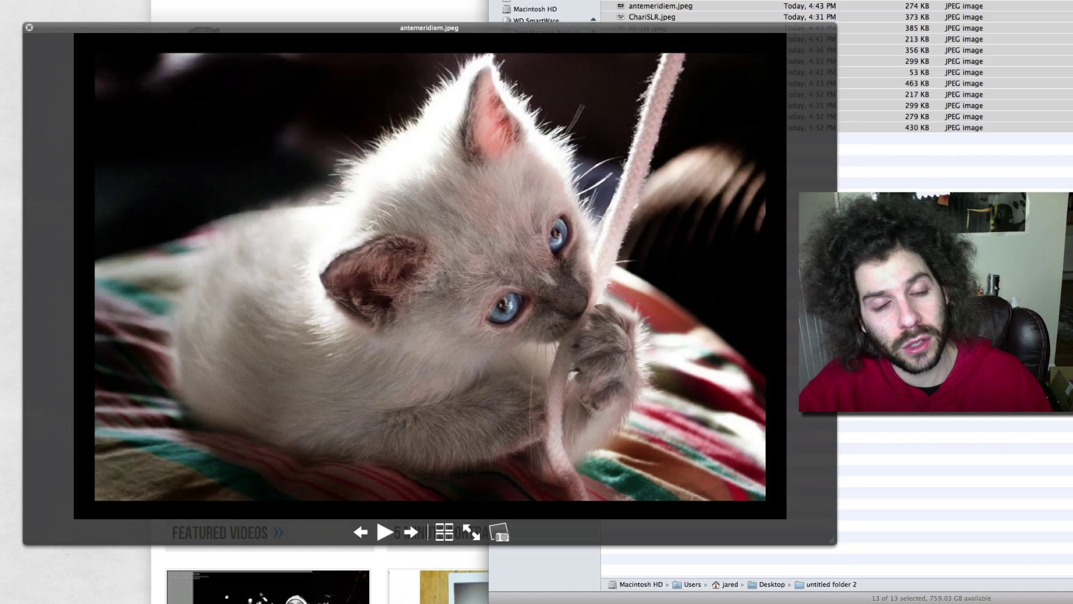
key("Right")
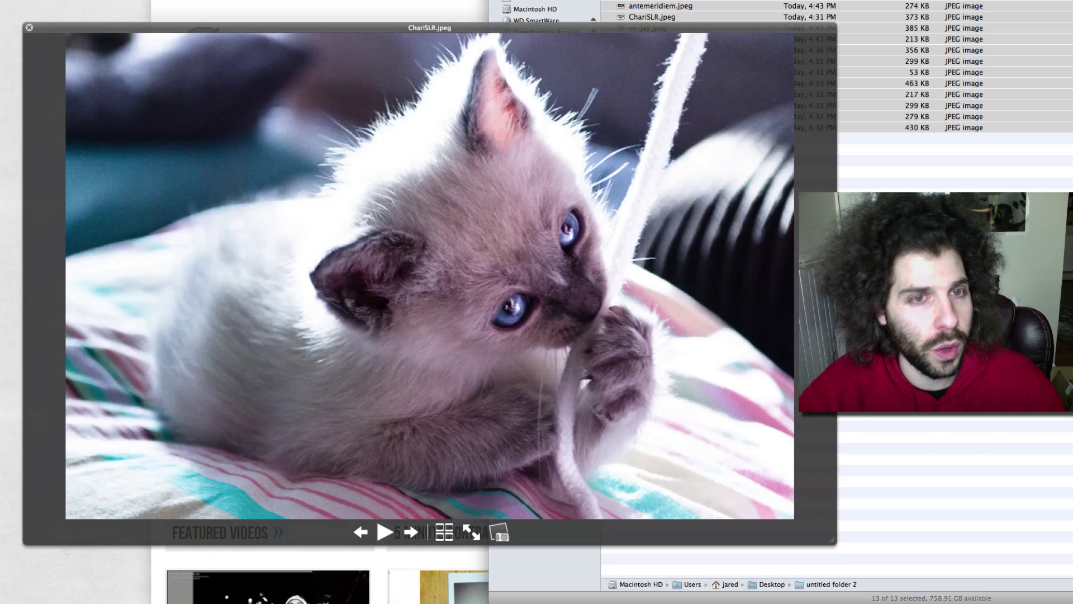
key("Right")
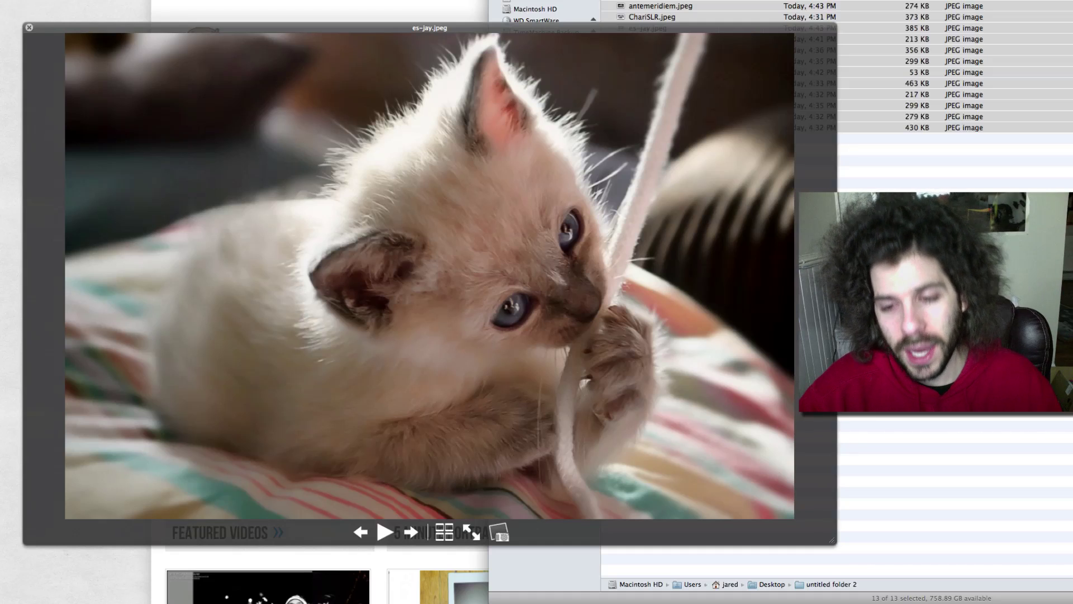
key("Left")
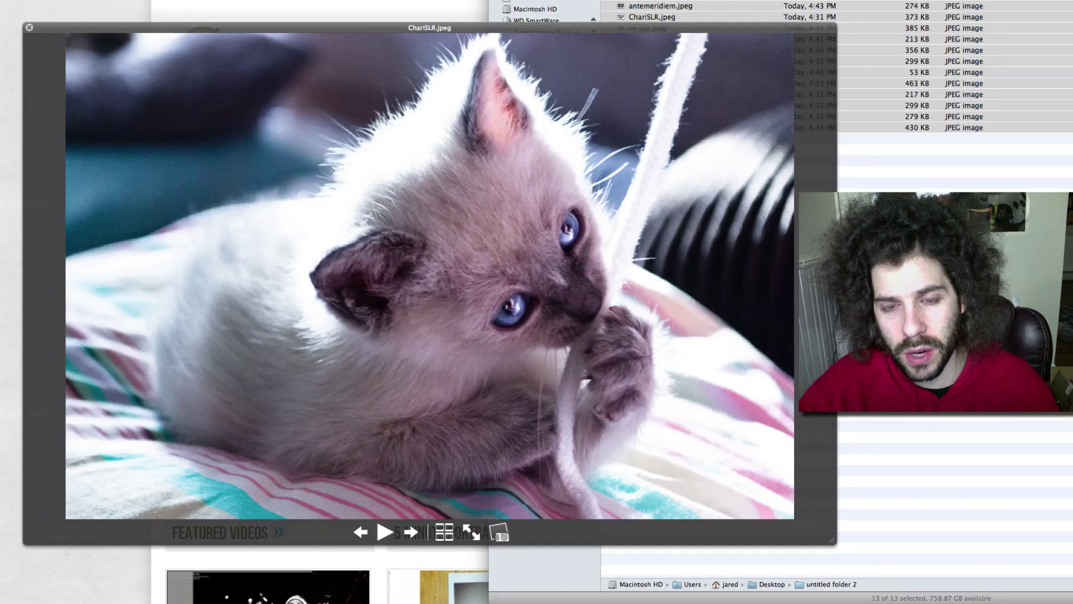
key("Right")
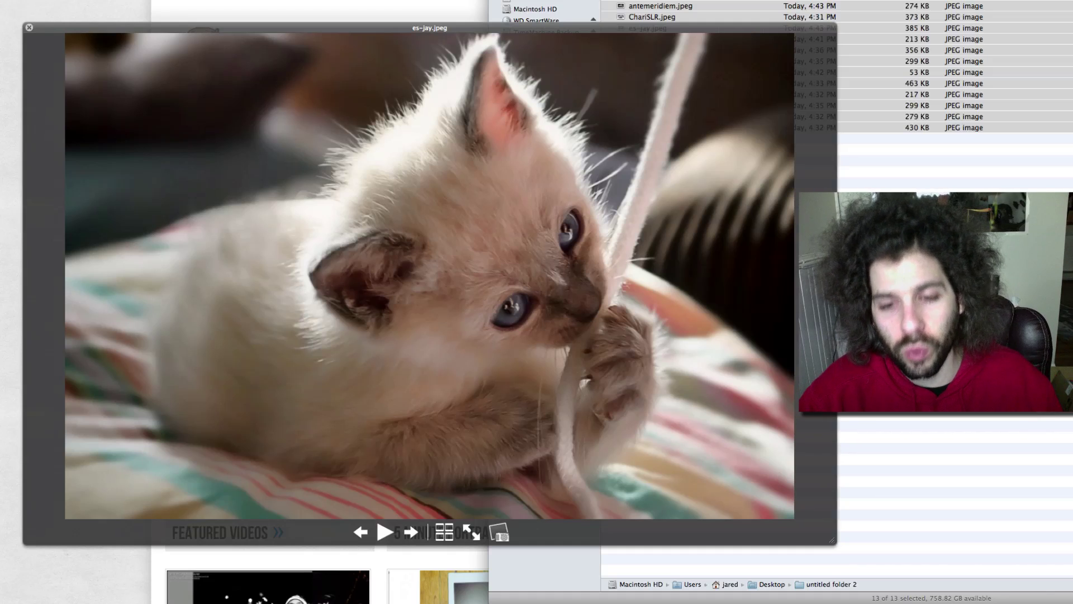
Step: Examine the remaining submitted kitten edits one by one, from Fraket.jpeg through unnownsoul.jpeg, and return to the first submission
key("Right")
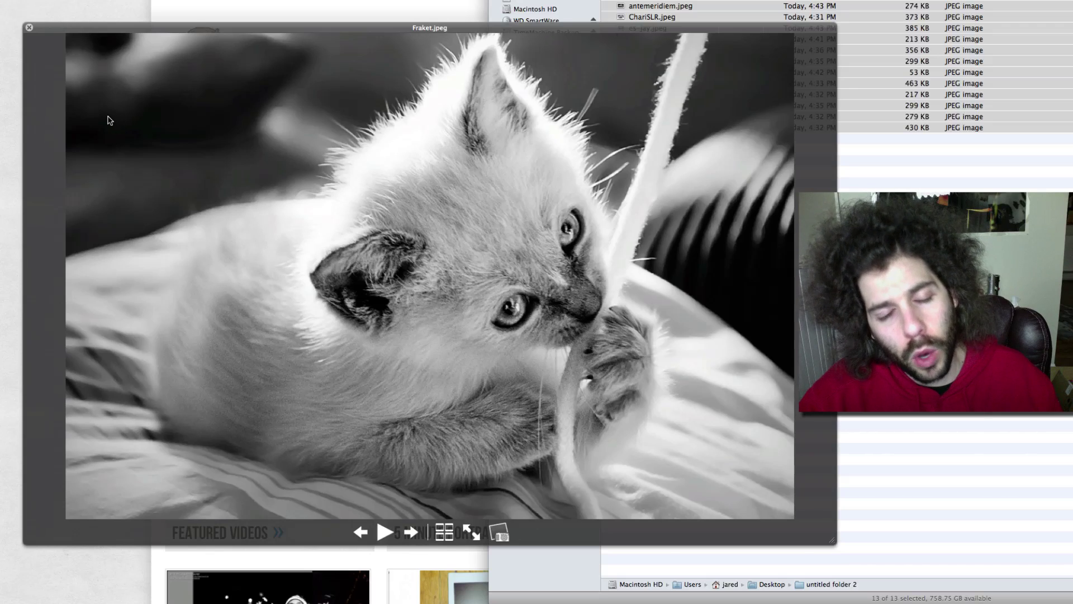
key("Right")
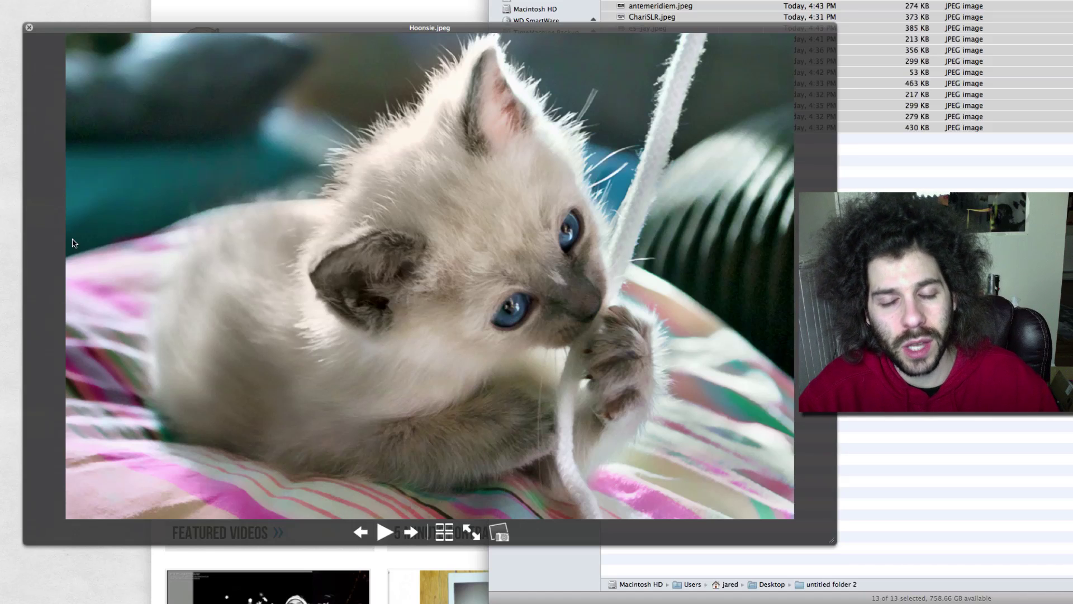
key("Right")
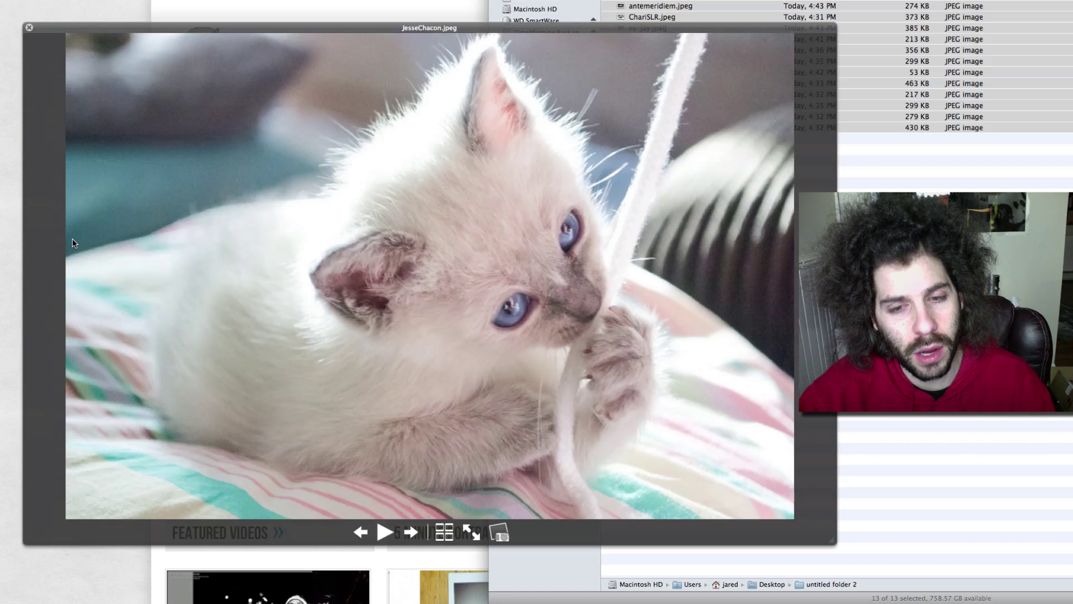
key("Right")
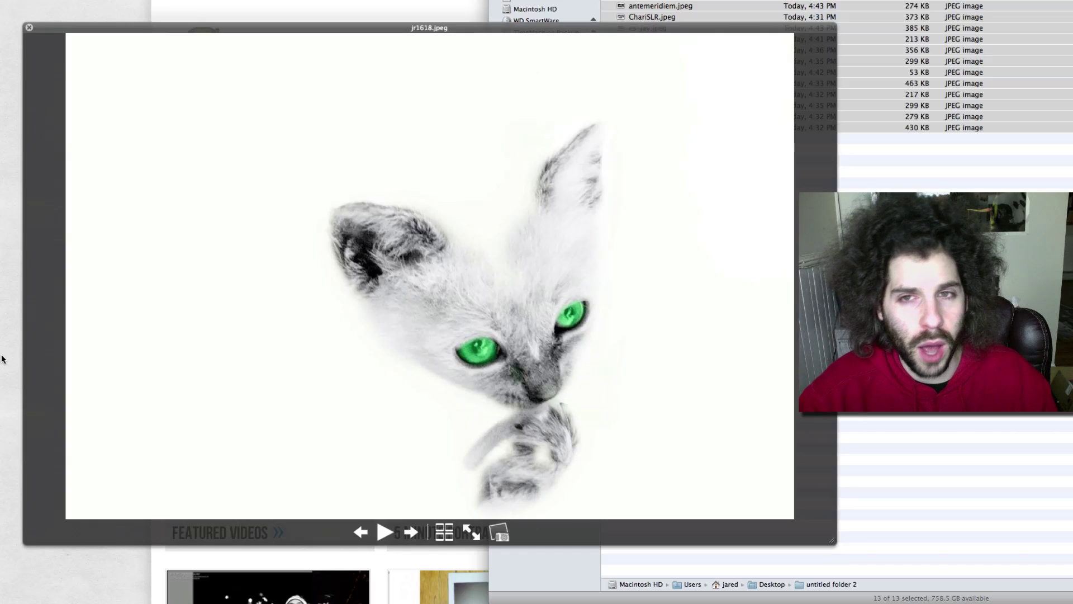
key("Right")
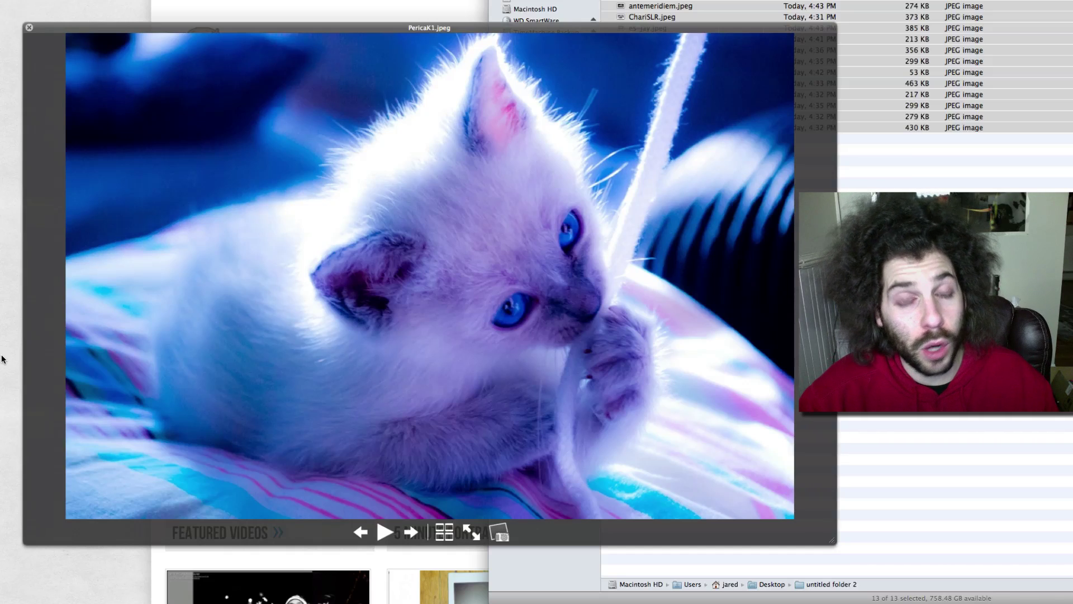
key("Right")
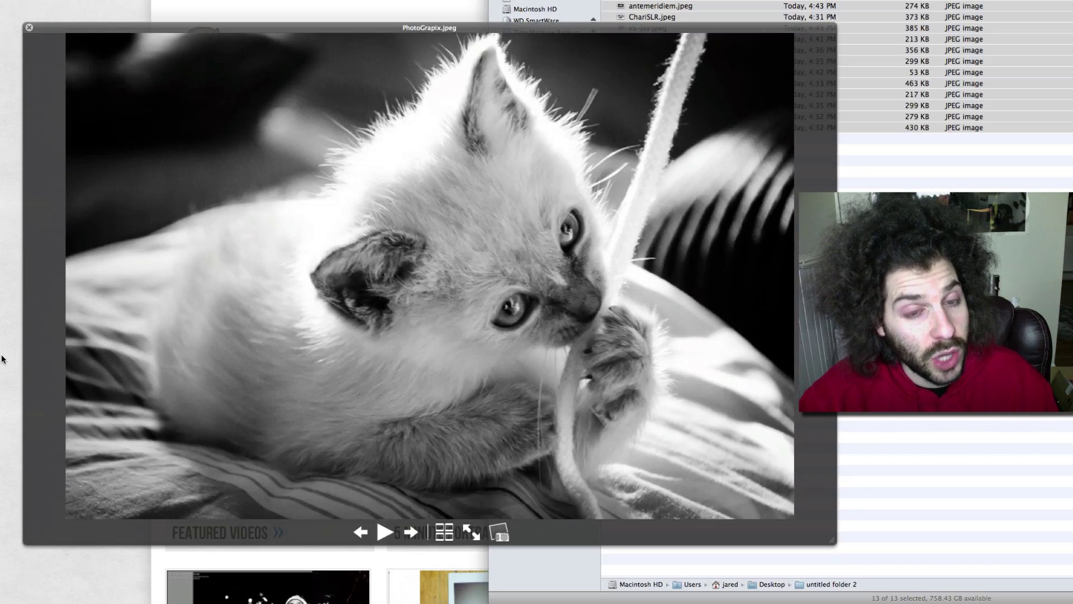
key("Right")
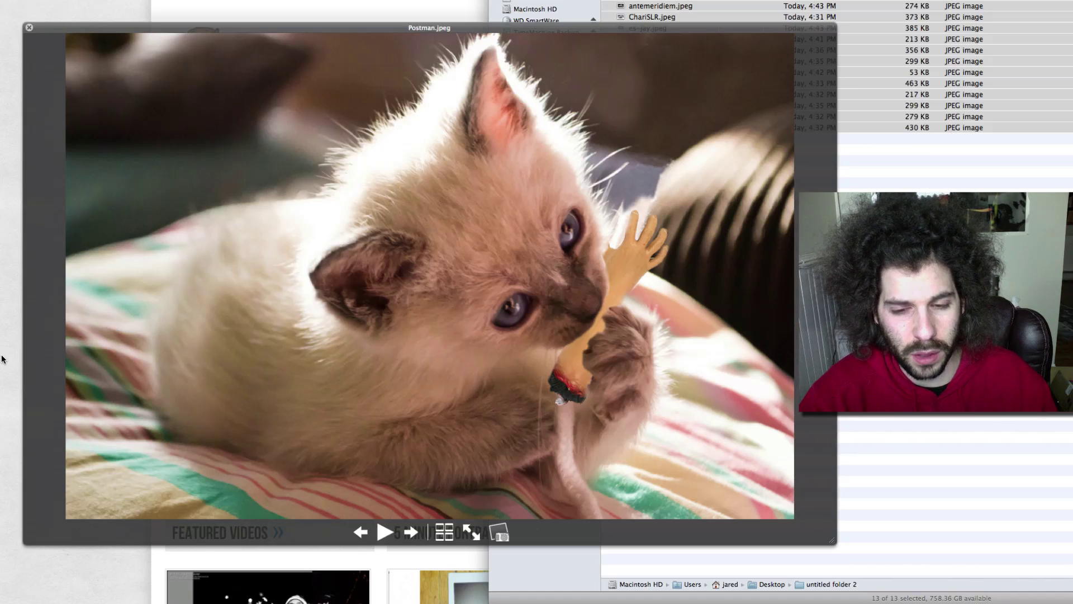
key("Right")
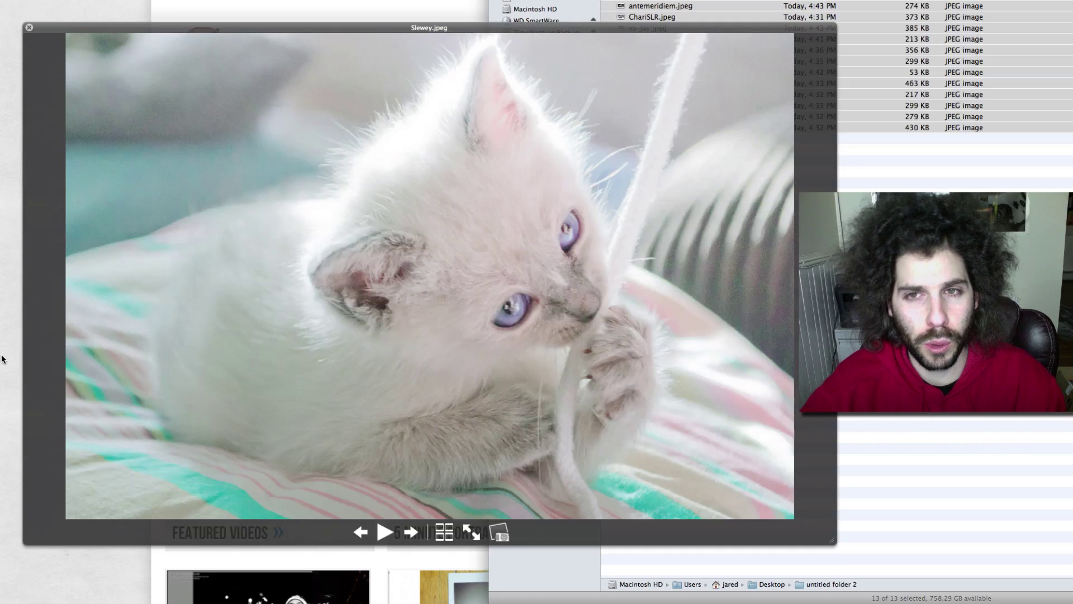
key("Right")
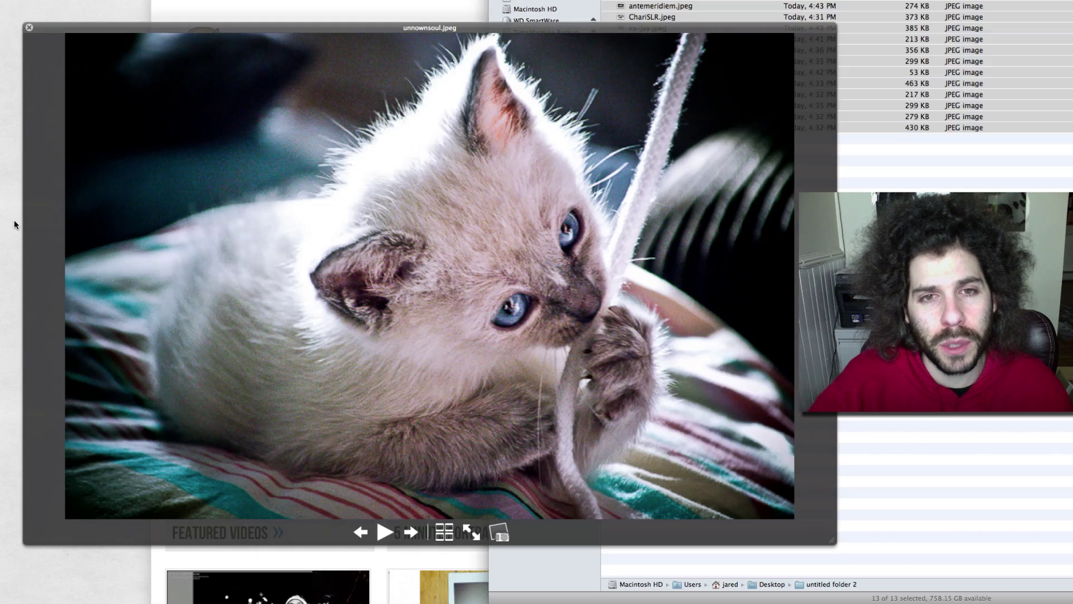
key("Right")
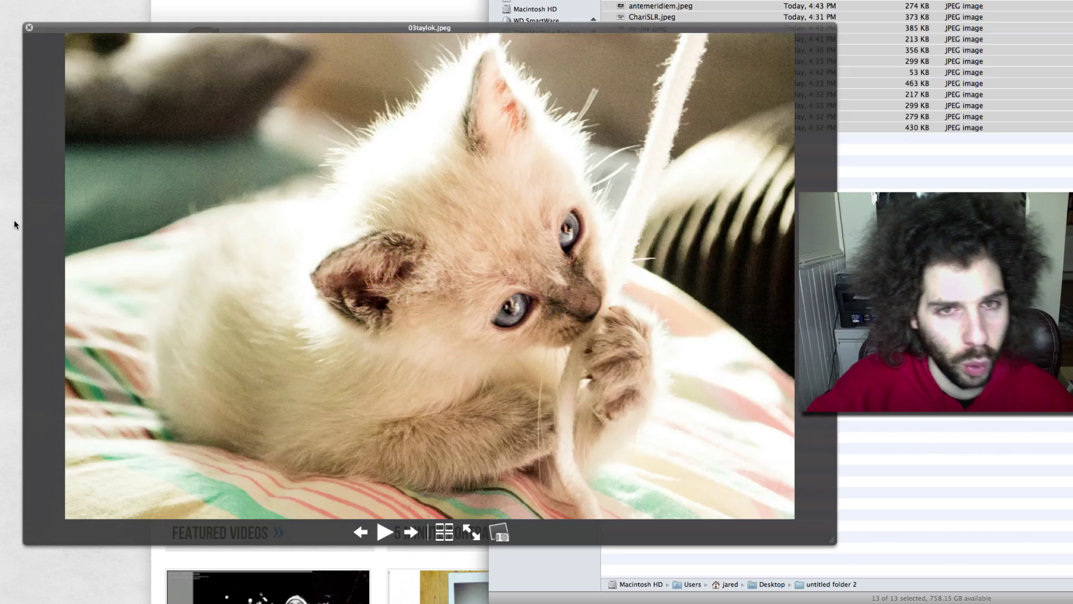